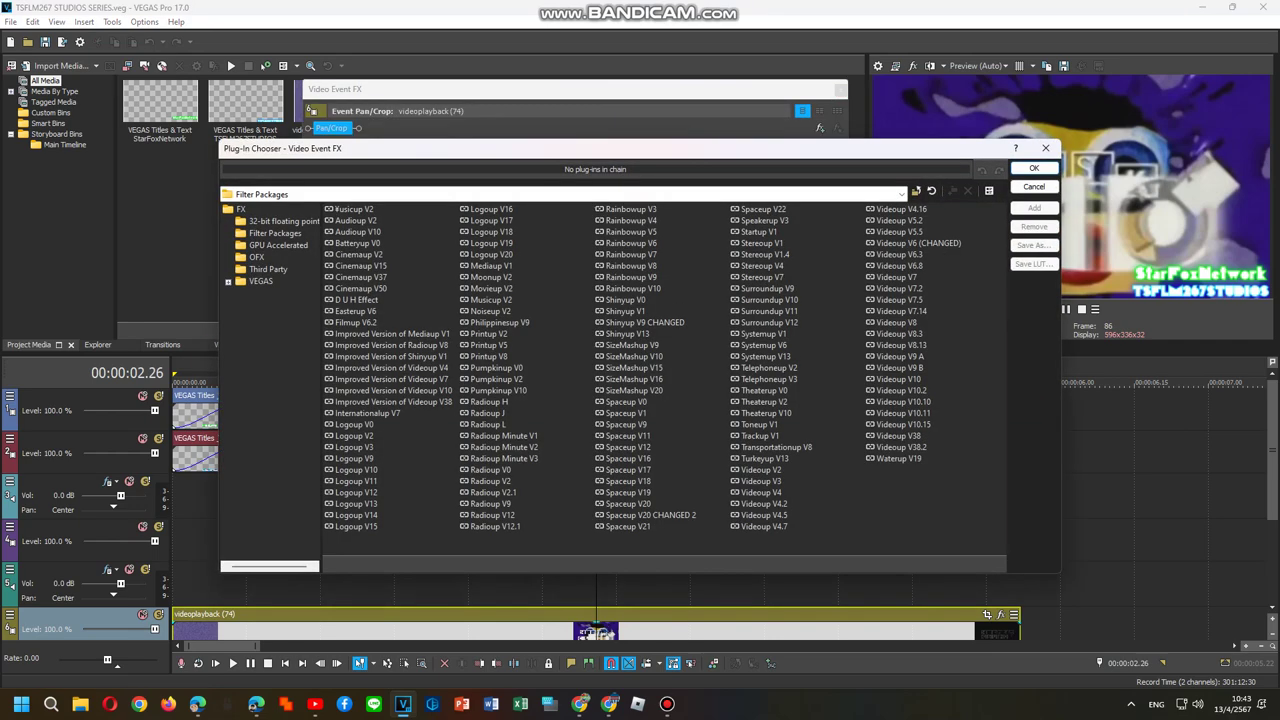
Add three NewBlue ME Wiggle effects from the full FX list to the video event's plug-in chain.
left_click(241, 209)
left_click(371, 481)
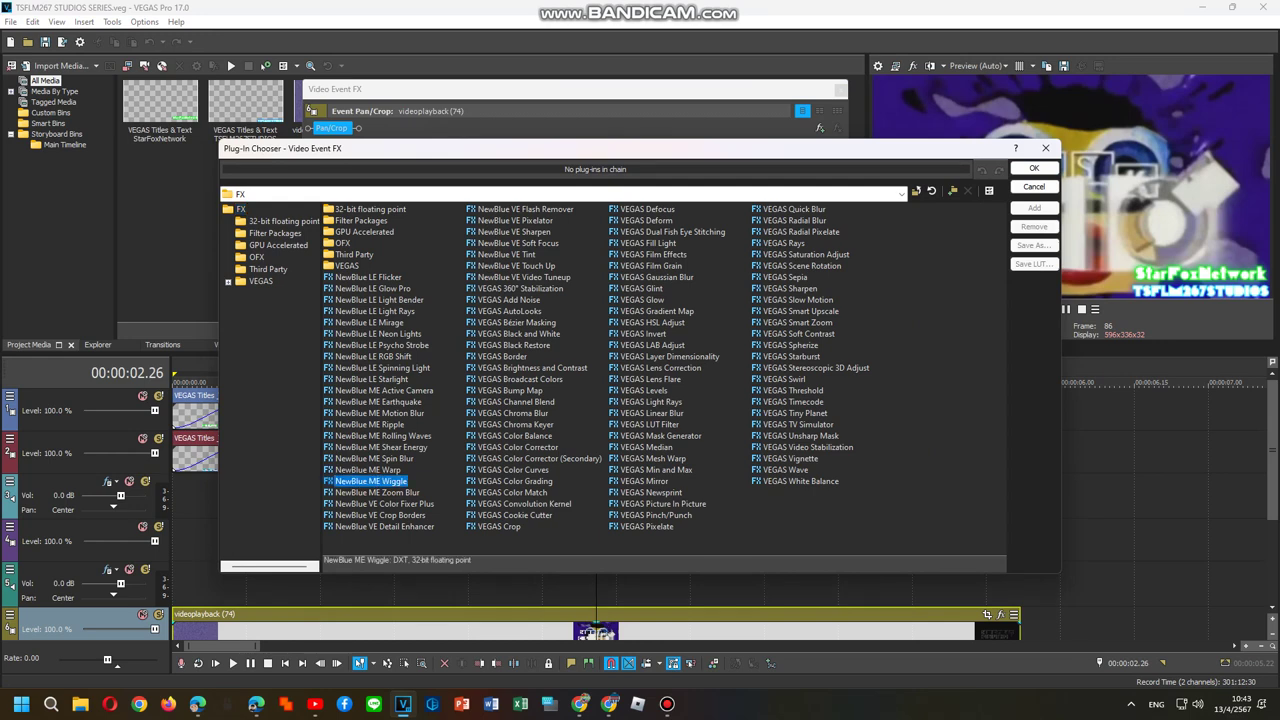
double_click(1034, 208)
left_click(1034, 208)
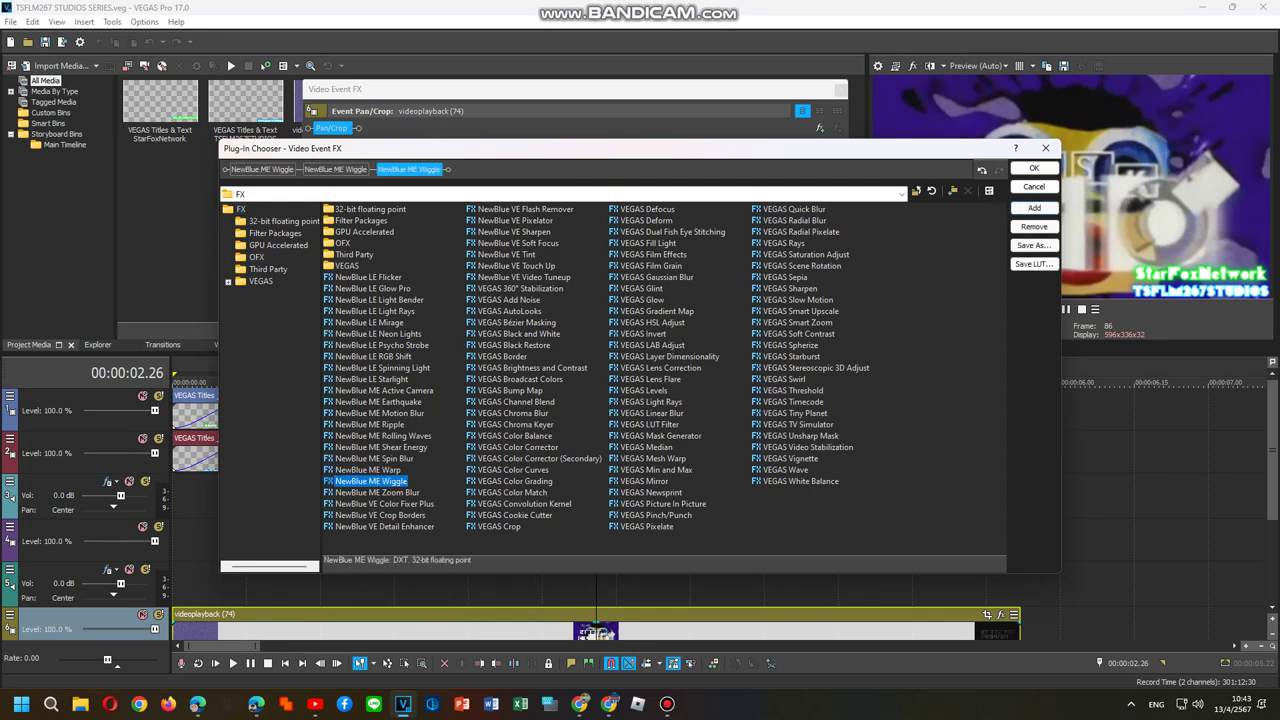
Add NewBlue ME Ripple and shift it ahead of the three Wiggle effects in the chain.
double_click(370, 425)
left_click(982, 170)
left_click(982, 170)
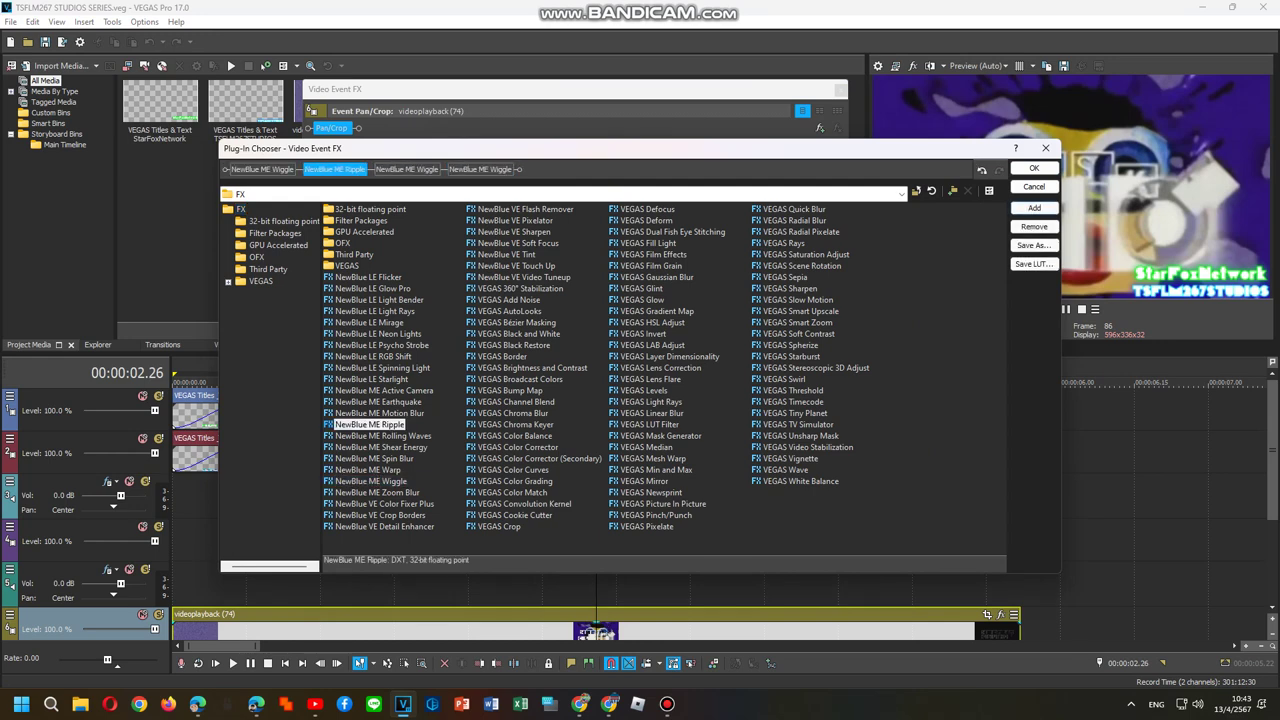
left_click(982, 170)
Add NewBlue ME Warp and NewBlue LE Light Rays, moving each to the front so Light Rays is first and Warp second.
double_click(368, 470)
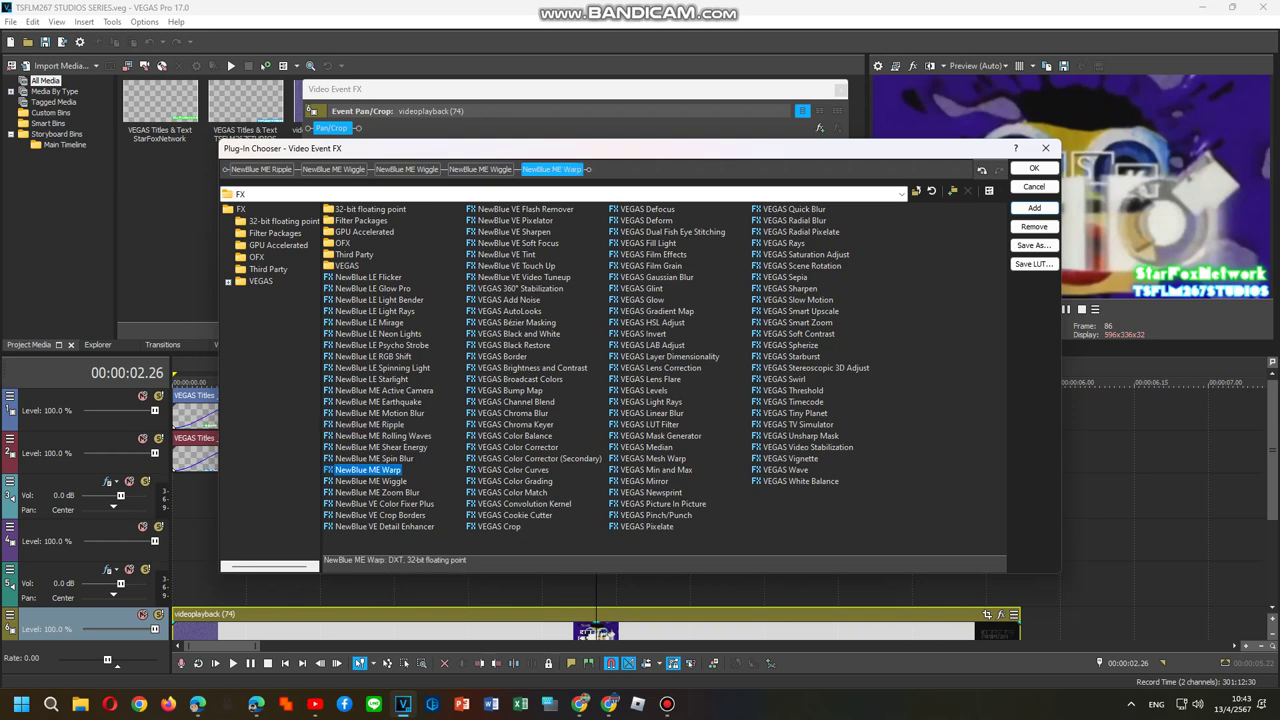
left_click_drag(551, 169, 261, 169)
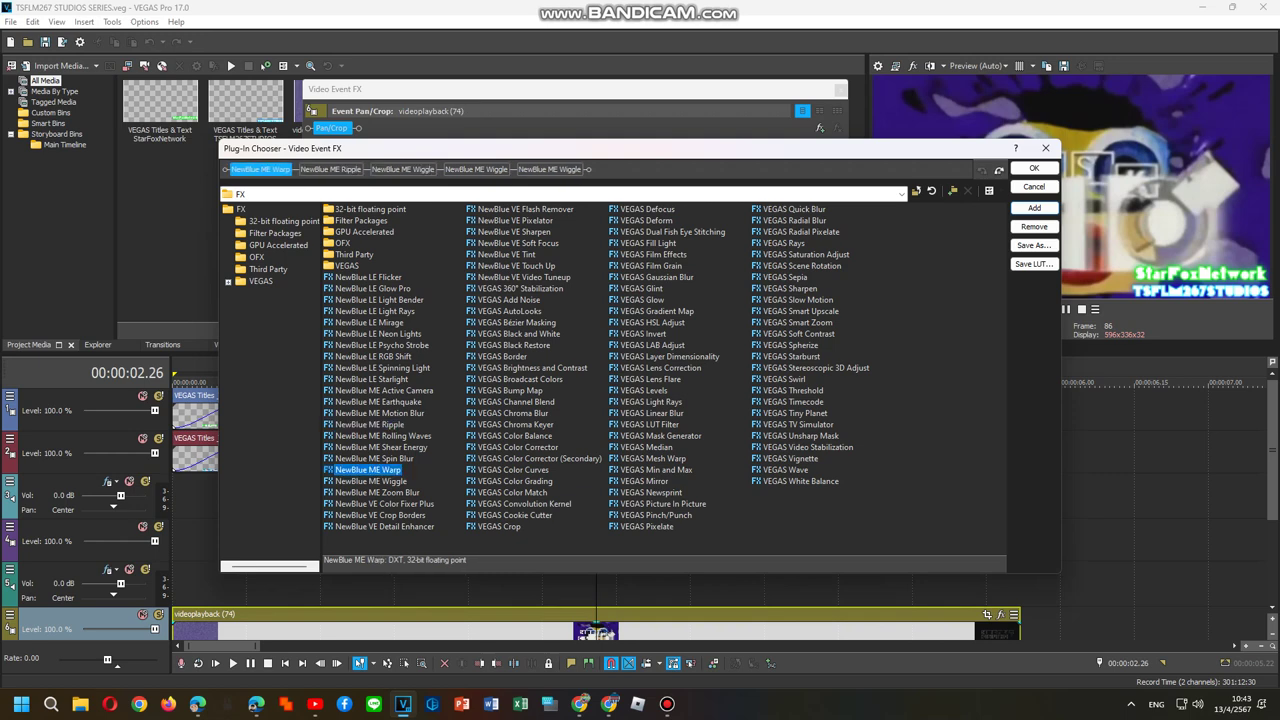
double_click(375, 311)
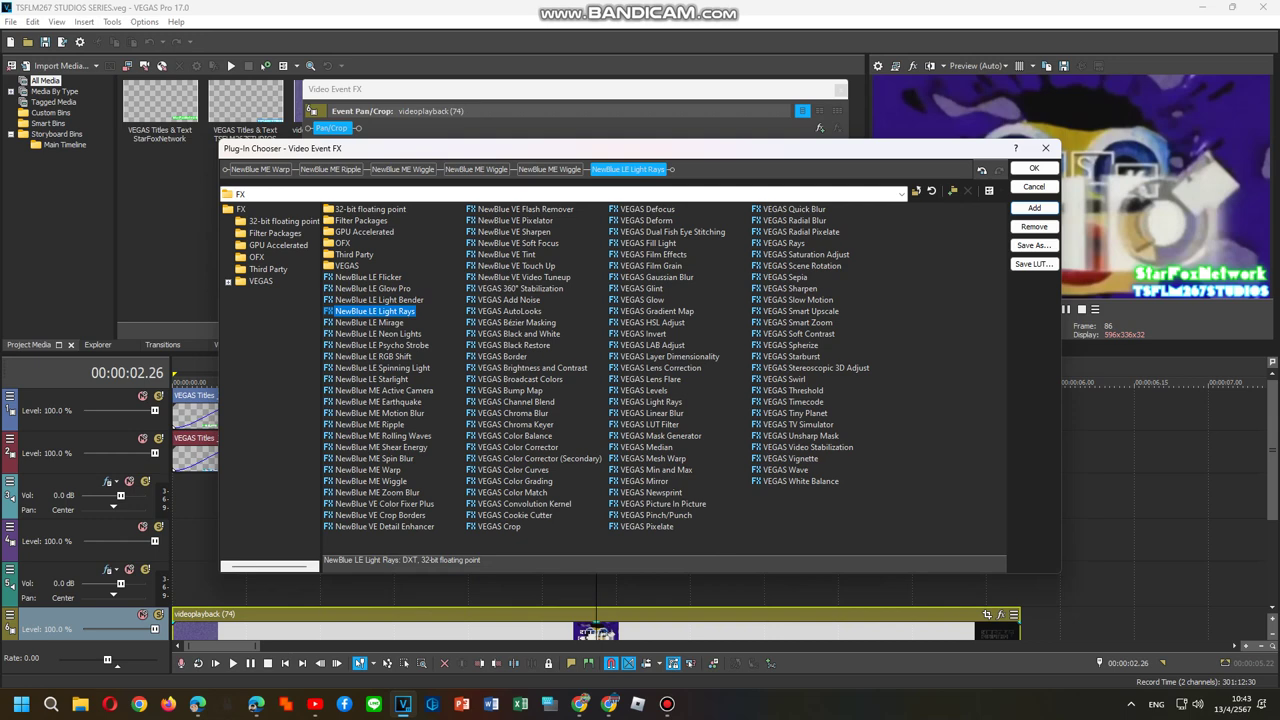
left_click_drag(628, 169, 266, 169)
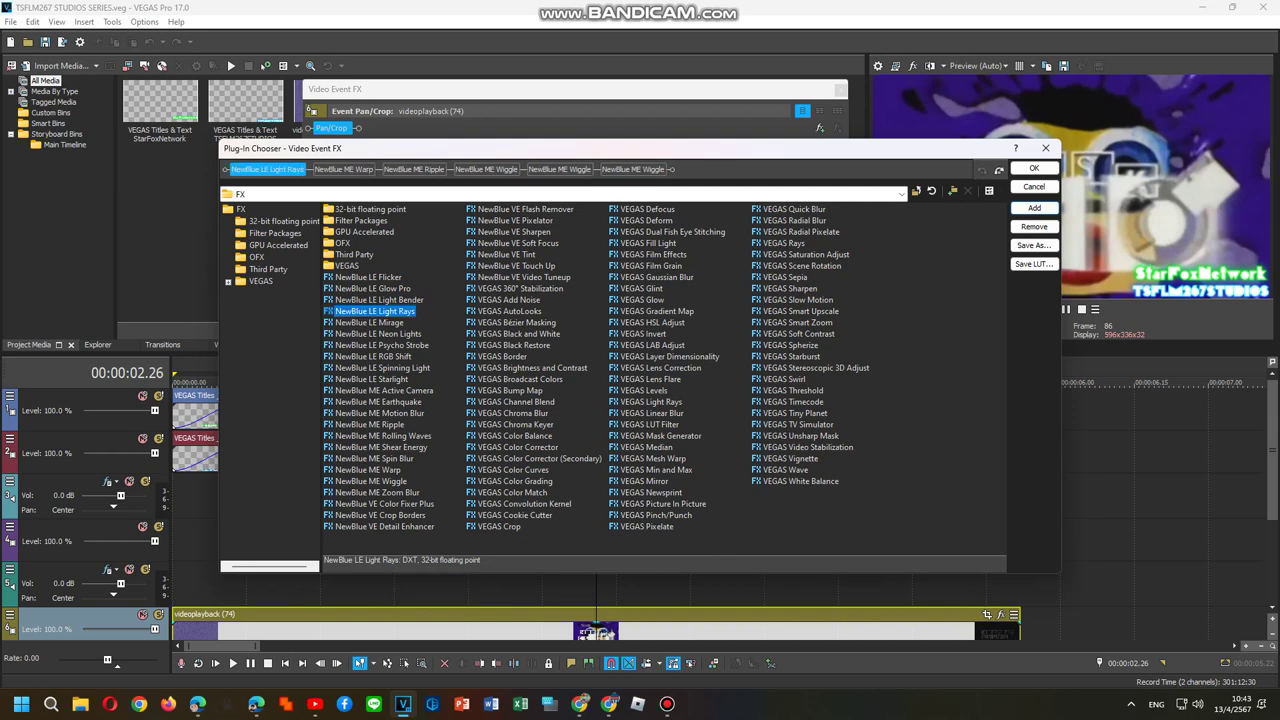
Append VEGAS Glow, VEGAS Light Rays and VEGAS Gradient Map to the end of the chain and apply the chain to the event.
double_click(642, 300)
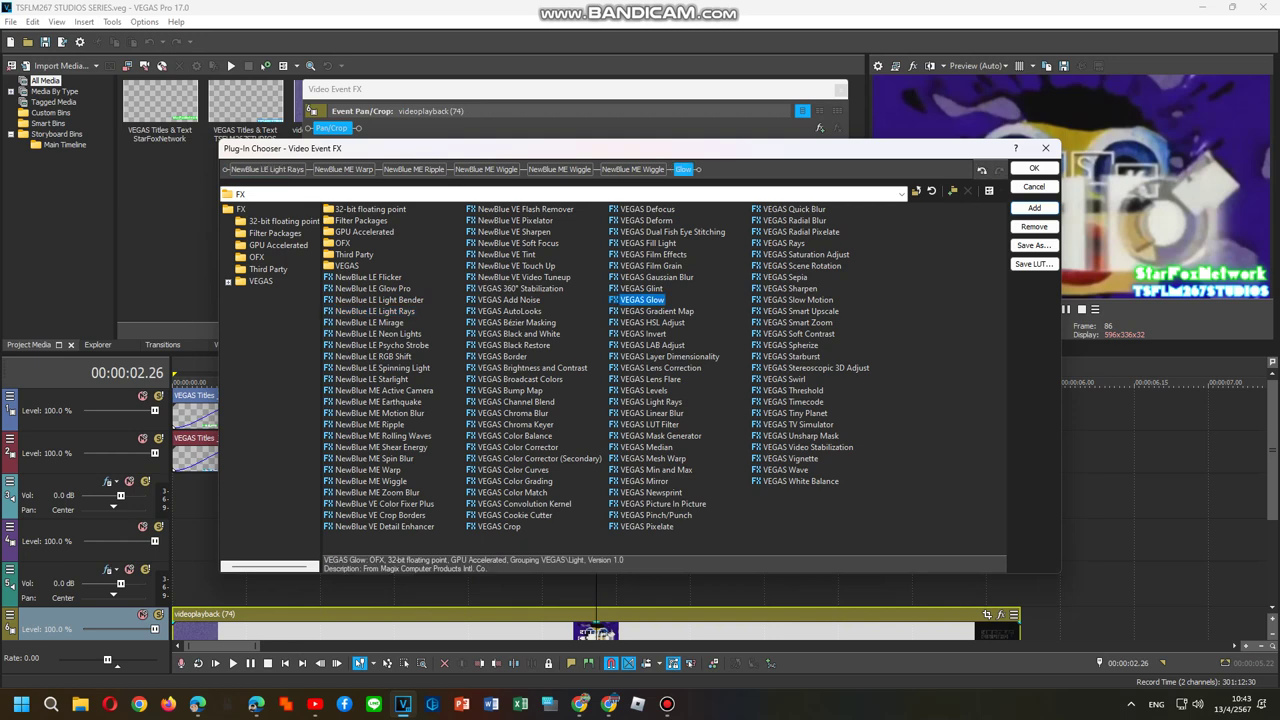
double_click(651, 402)
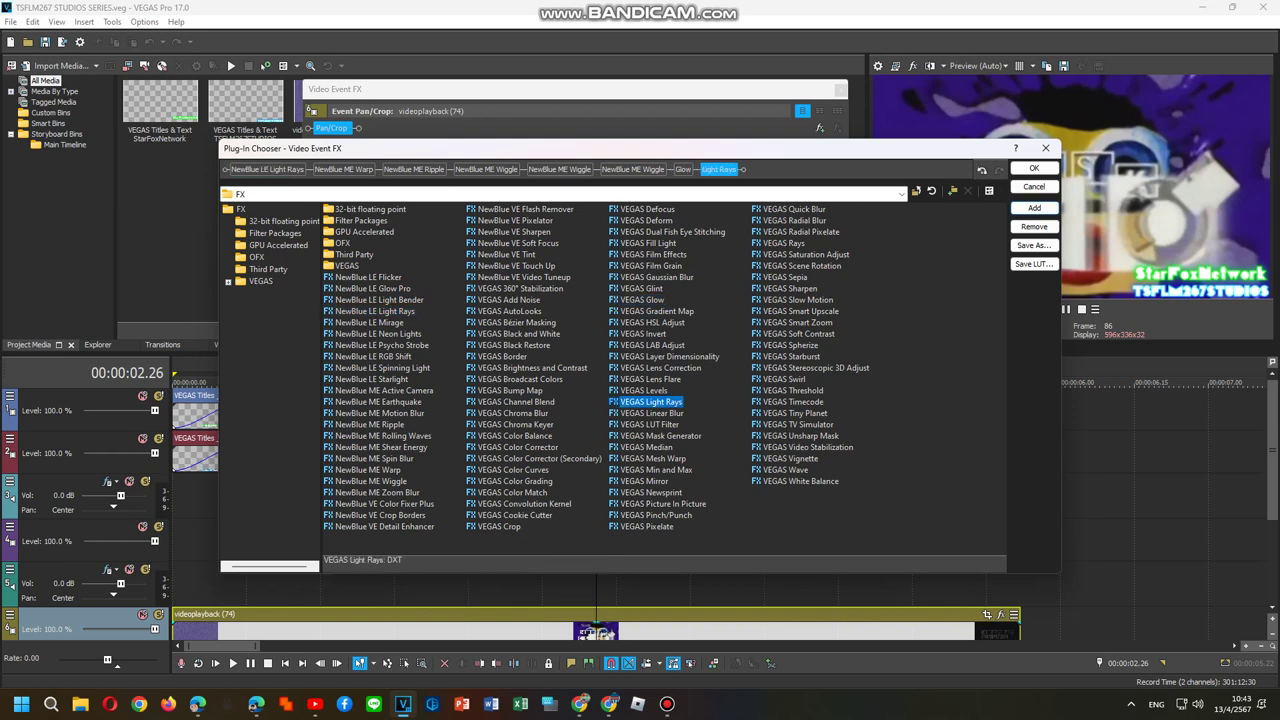
double_click(657, 311)
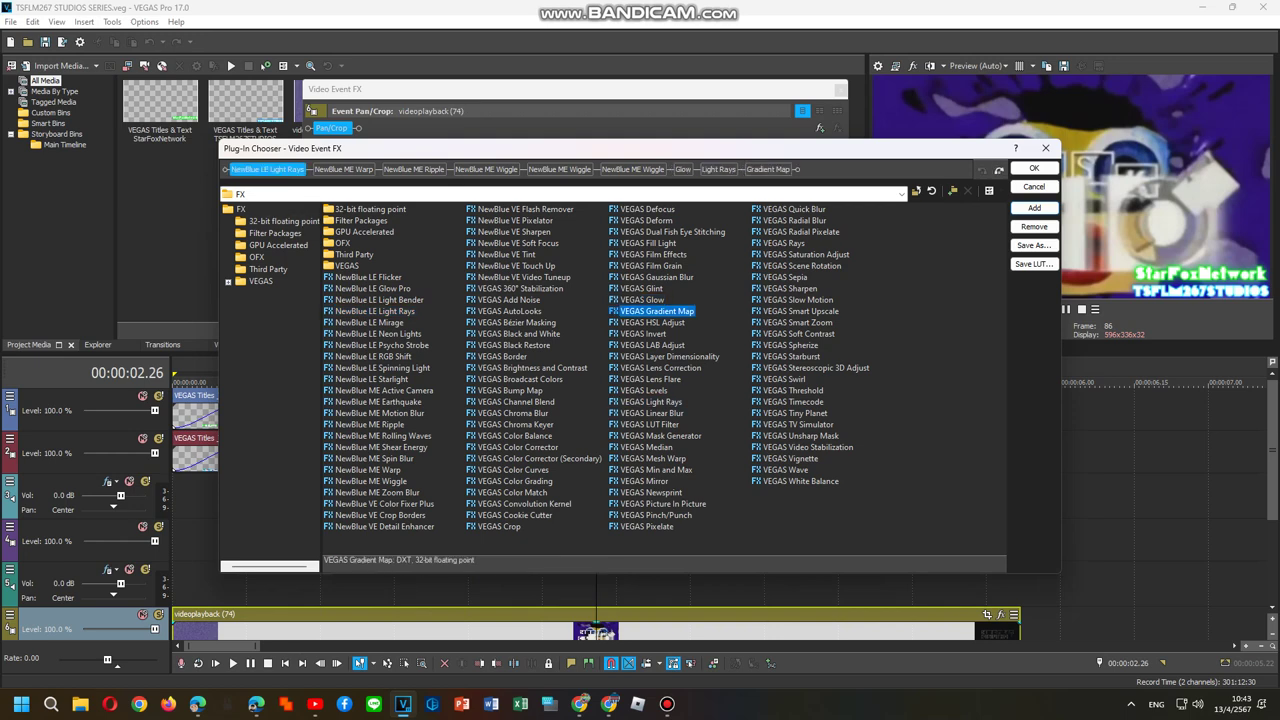
left_click(1034, 168)
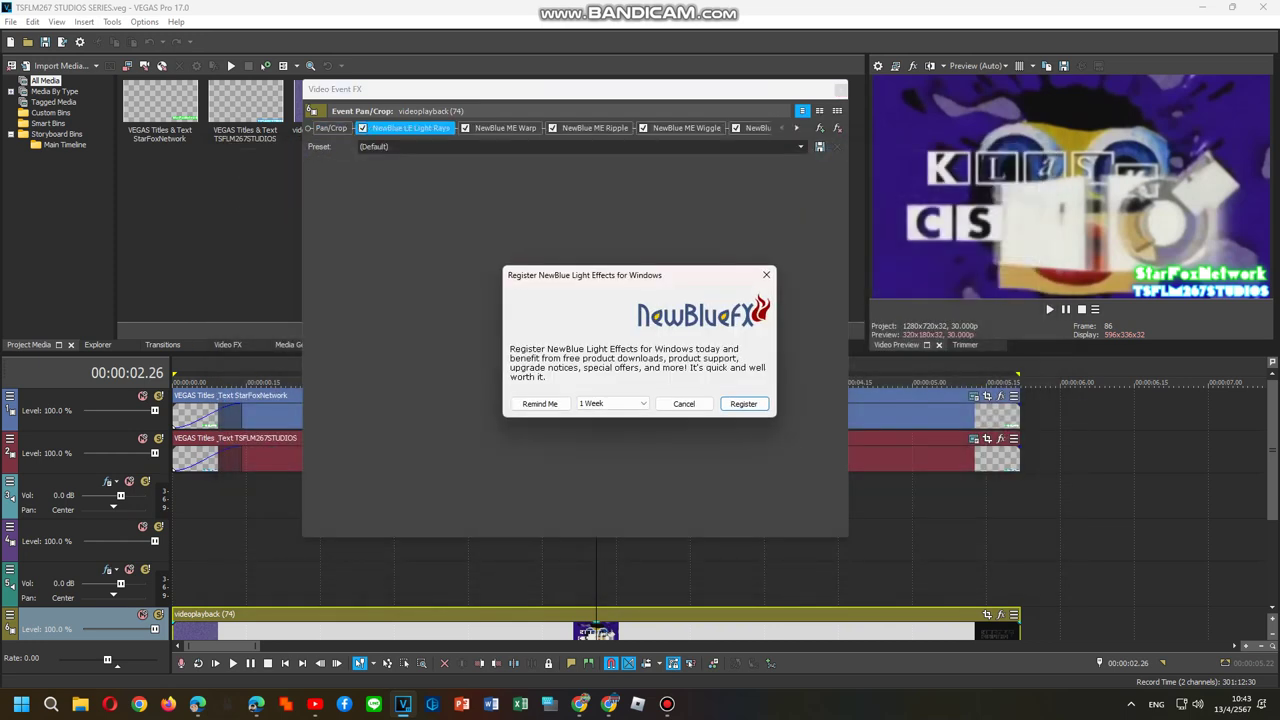
Dismiss the NewBlue registration prompt and apply the Cinemaup V15 preset to NewBlue LE Light Rays.
left_click(766, 274)
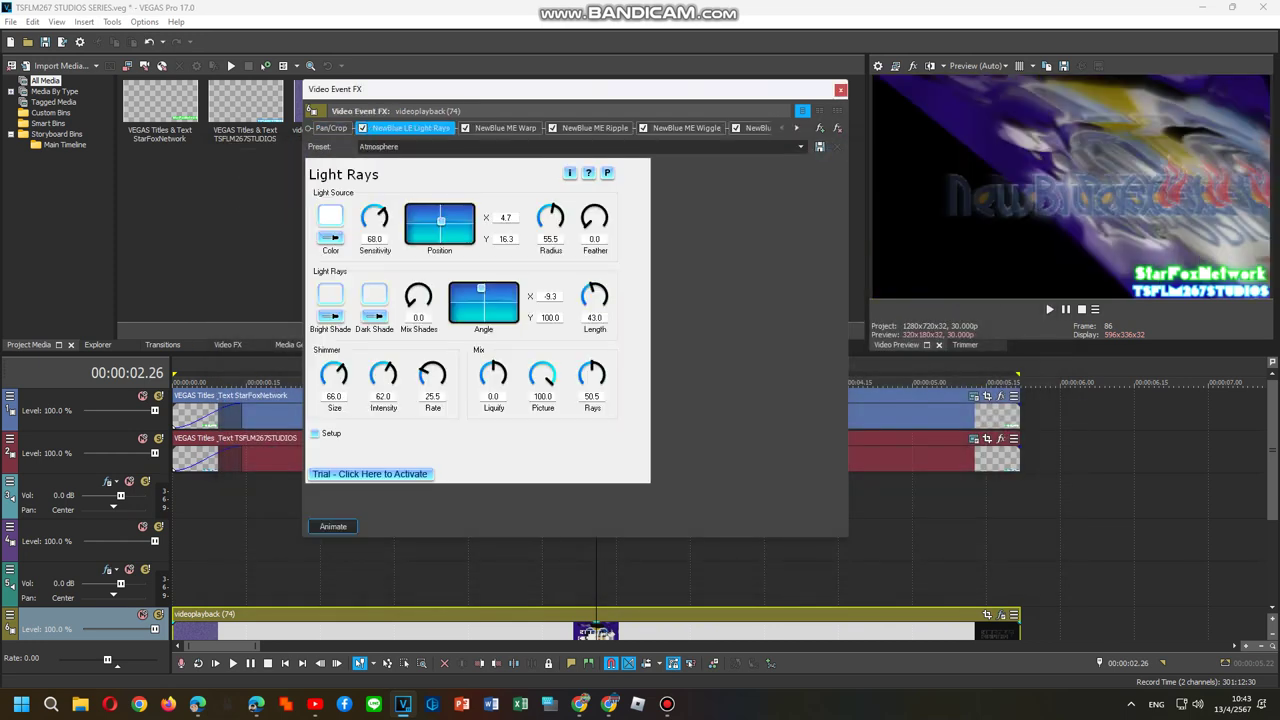
left_click(800, 147)
left_click(600, 332)
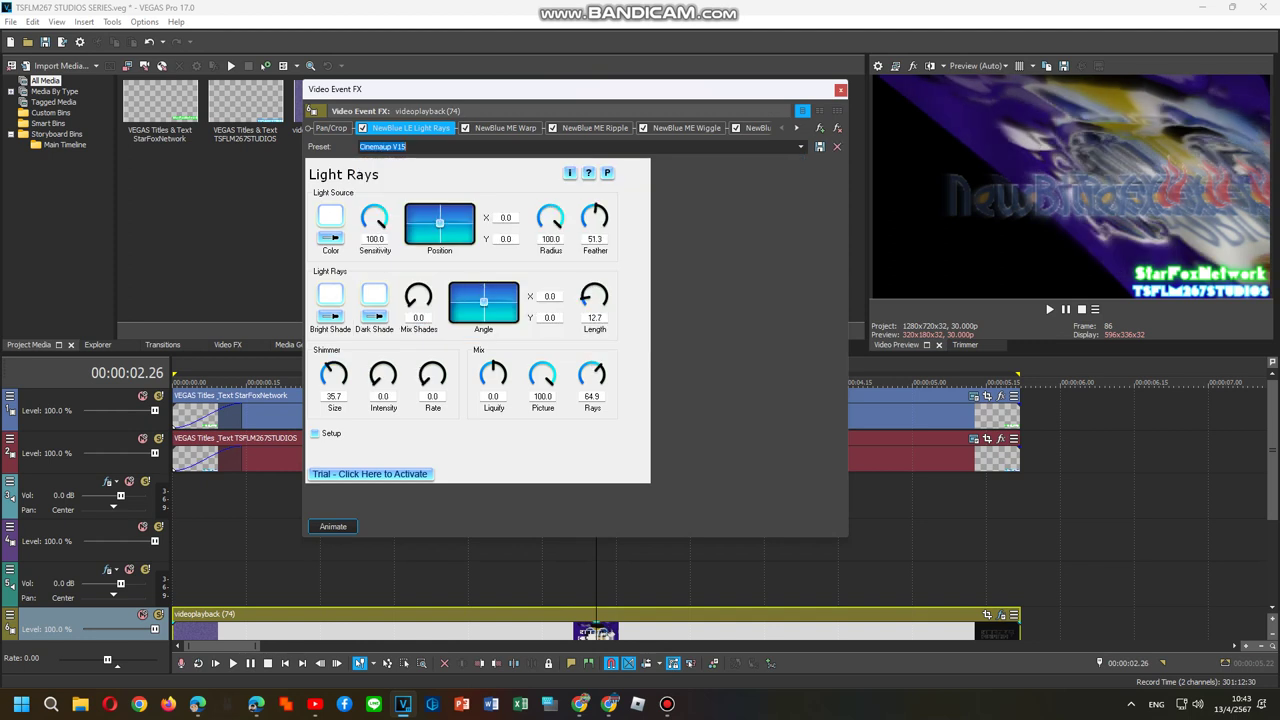
Apply the Transportationup V8 preset to NewBlue ME Warp and the Spaceup V20 CHANGED 2 preset to NewBlue ME Ripple.
left_click(505, 128)
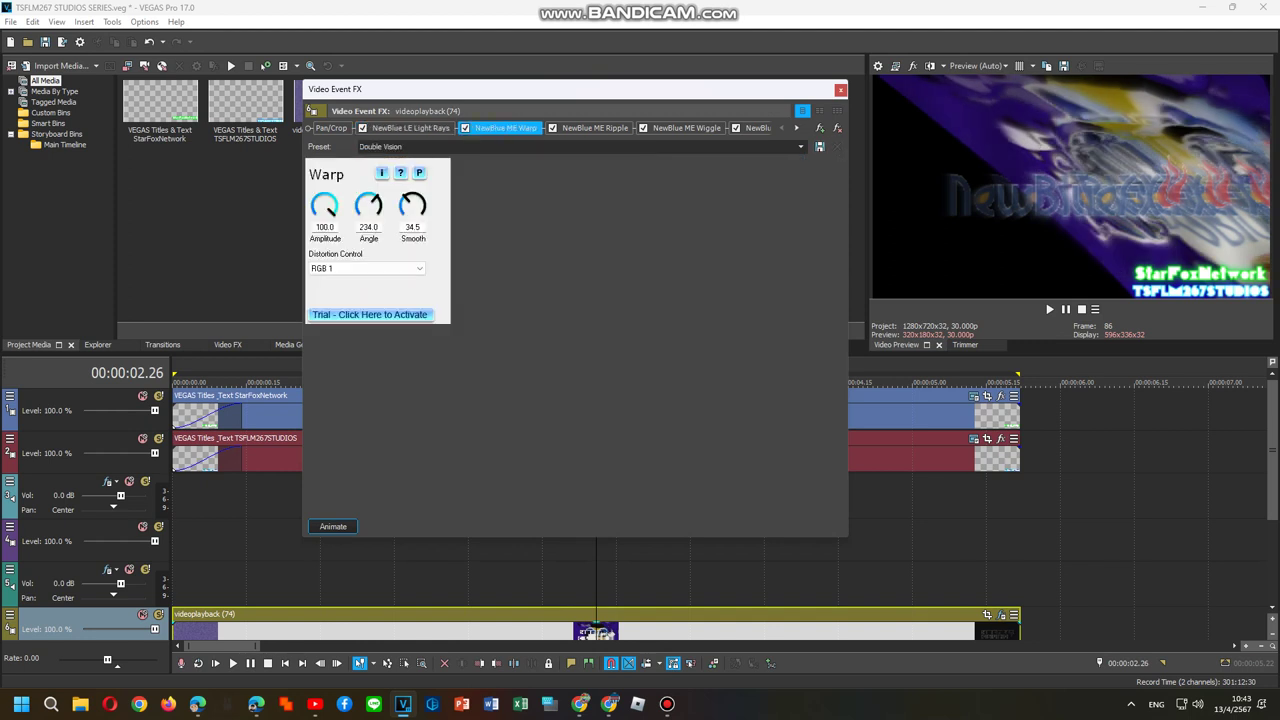
left_click(800, 146)
left_click(390, 228)
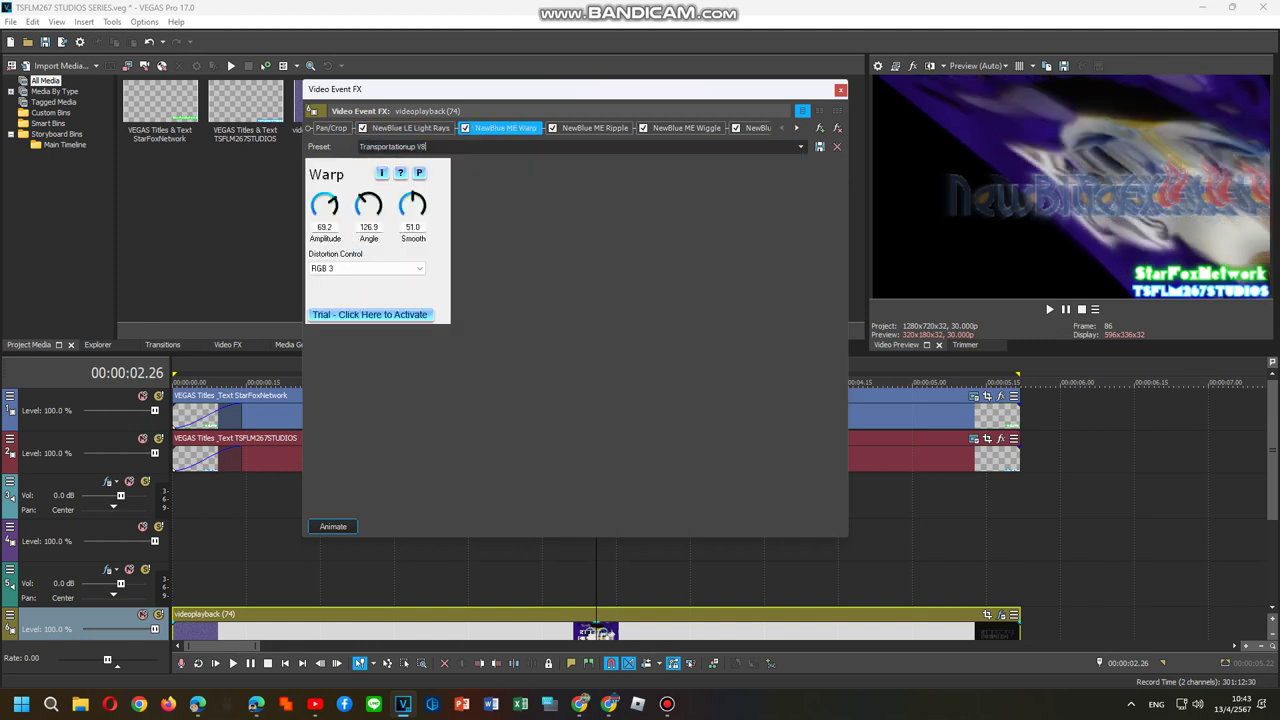
left_click(595, 128)
left_click(800, 146)
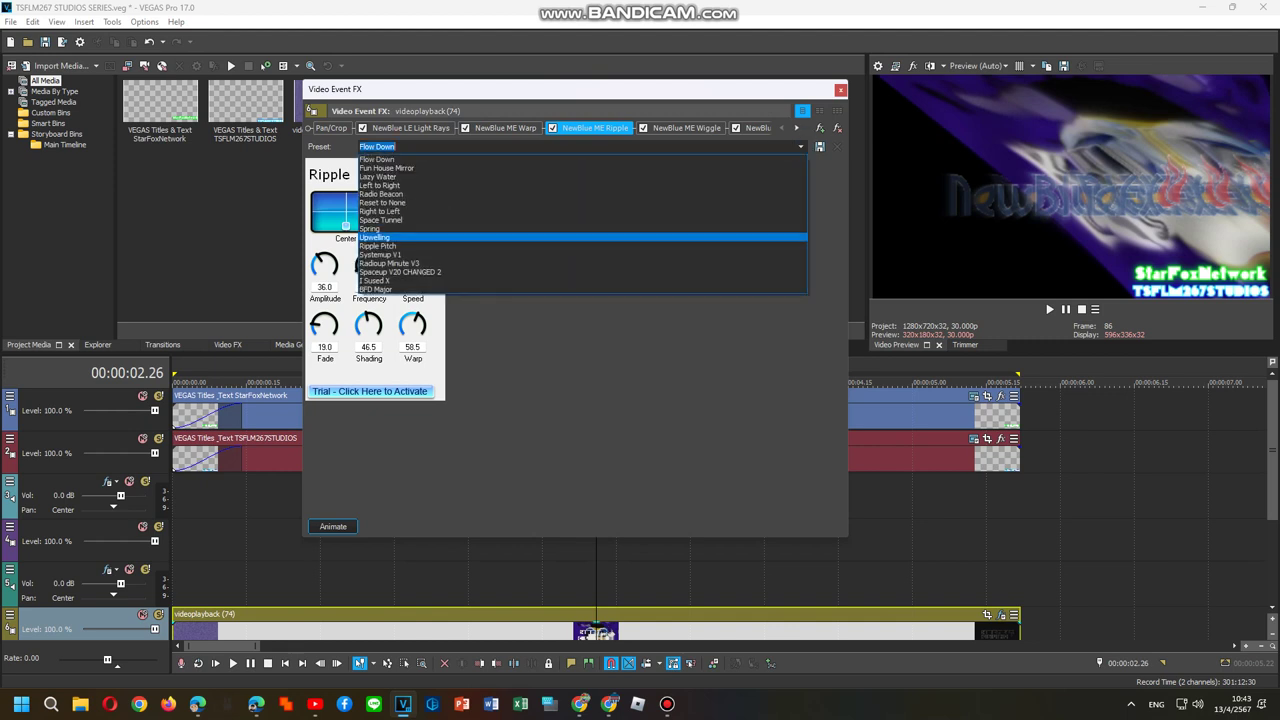
left_click(400, 271)
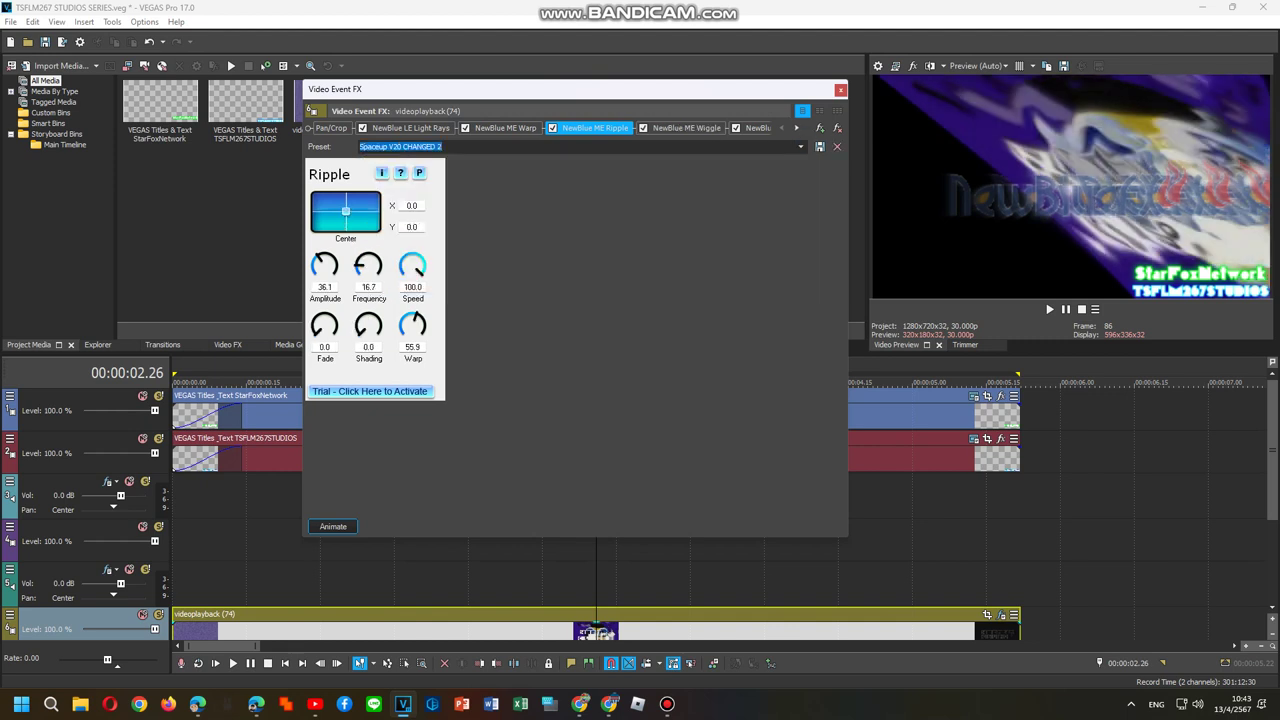
Apply the Reset To None preset to the first and second NewBlue ME Wiggle effects.
left_click(686, 128)
left_click(800, 146)
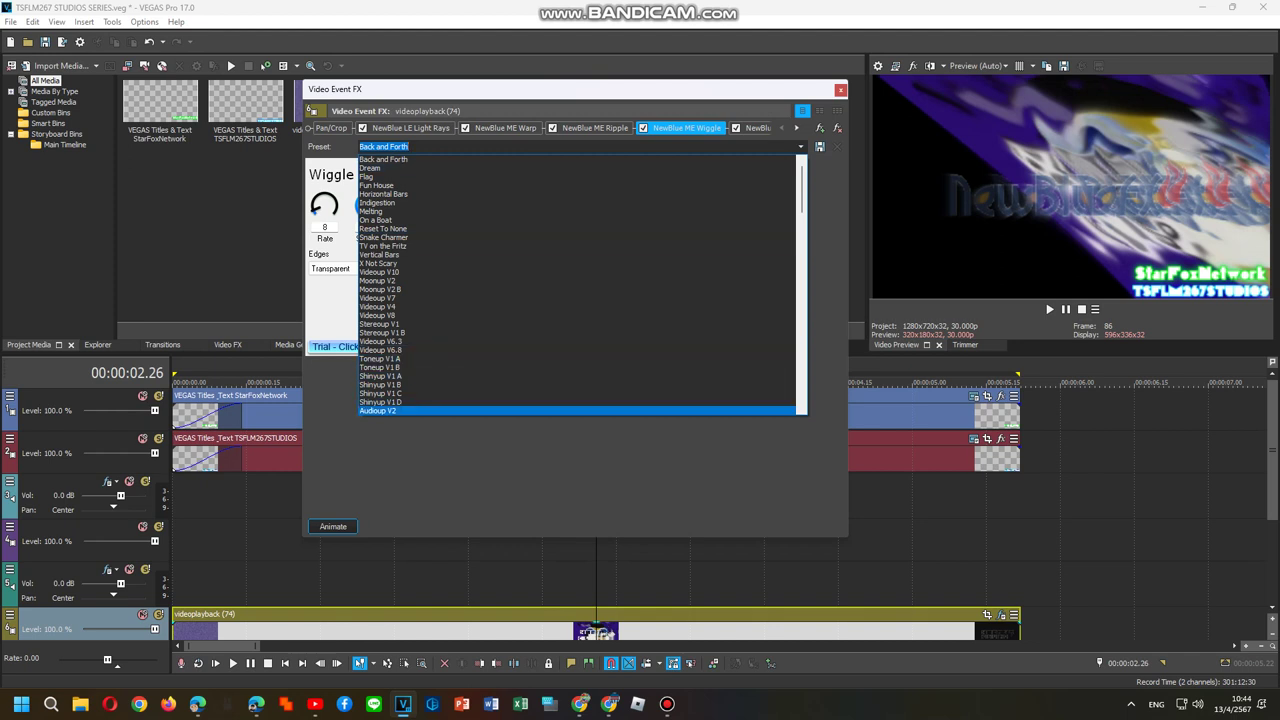
left_click(400, 159)
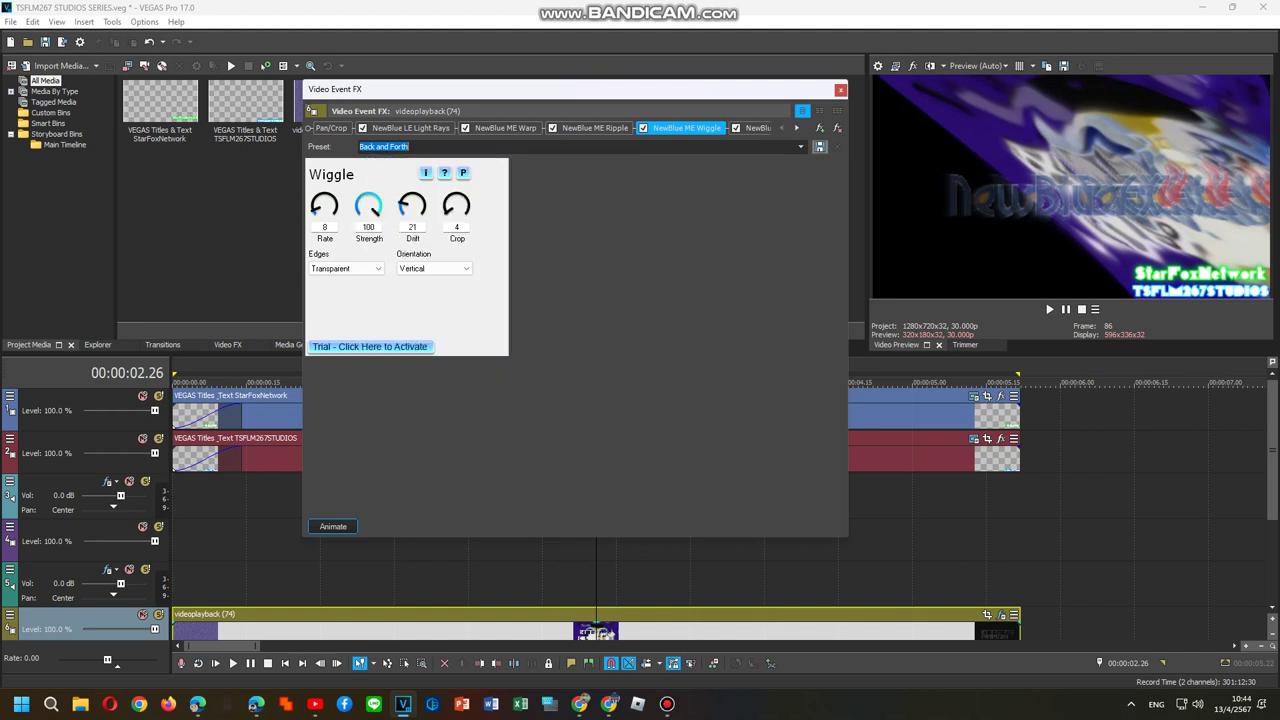
left_click(800, 147)
left_click(700, 229)
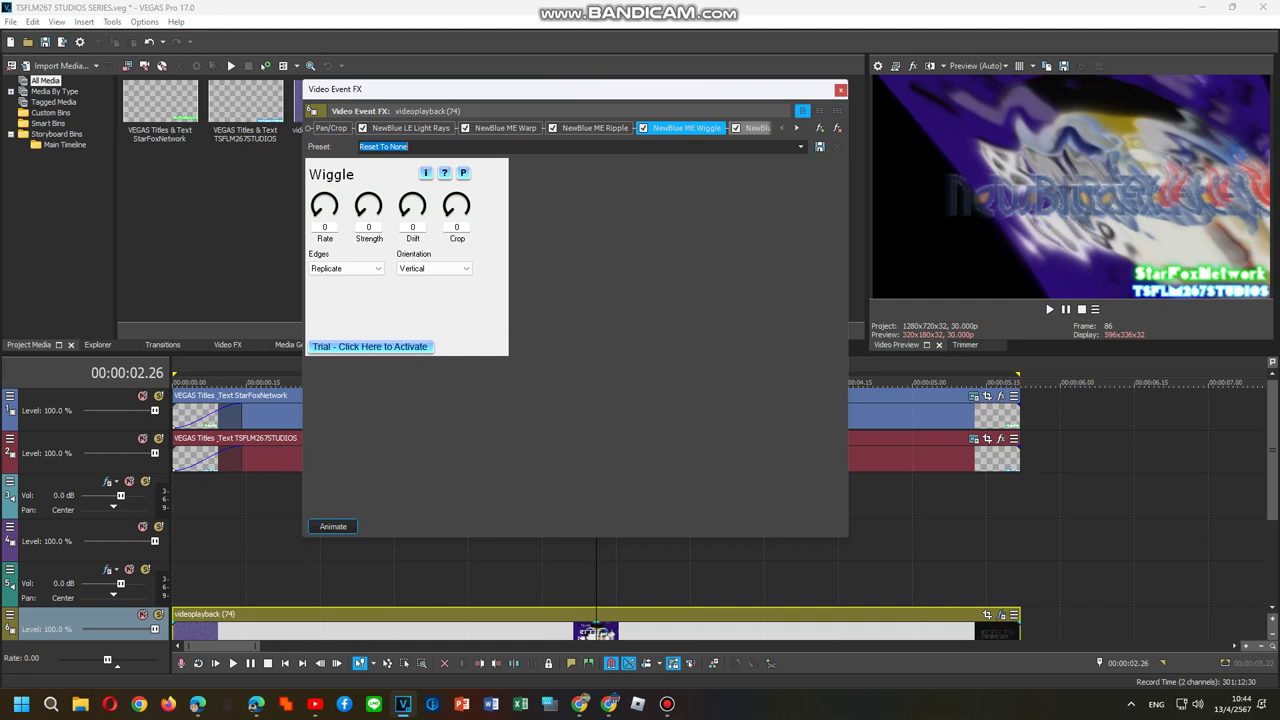
left_click(757, 128)
left_click(800, 147)
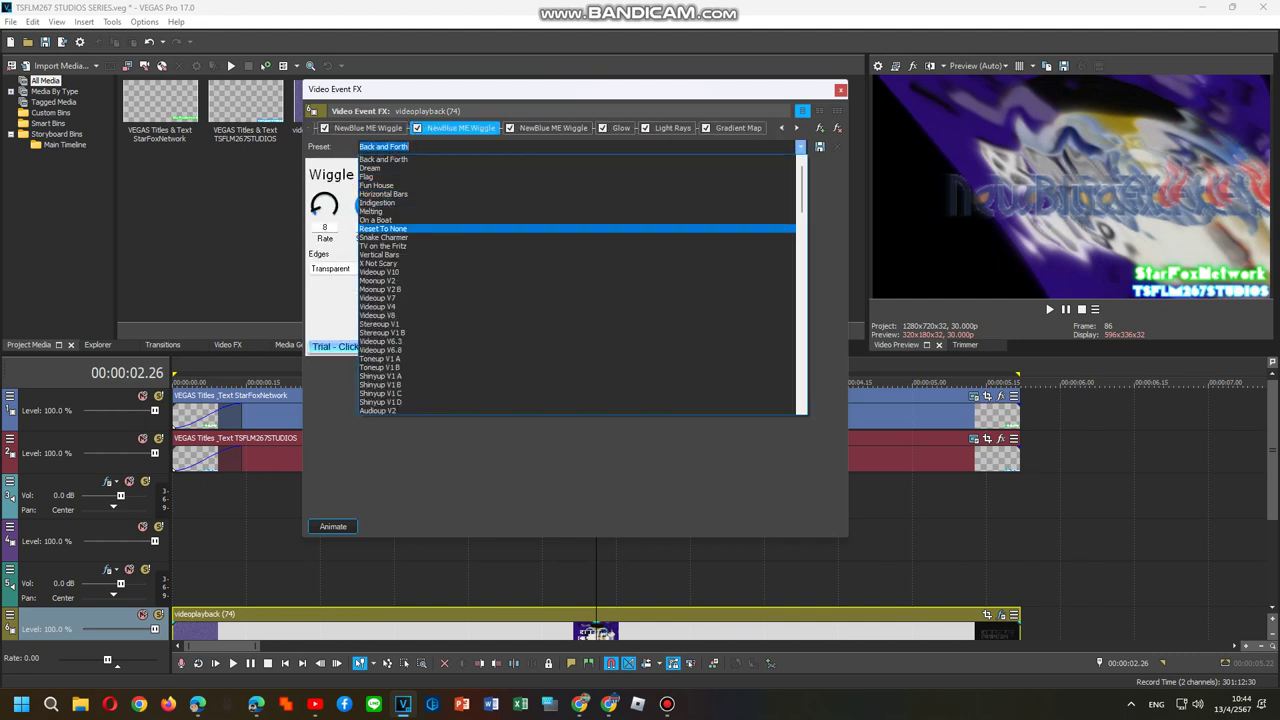
left_click(650, 229)
Apply the Fun House preset to the third NewBlue ME Wiggle effect.
left_click(552, 128)
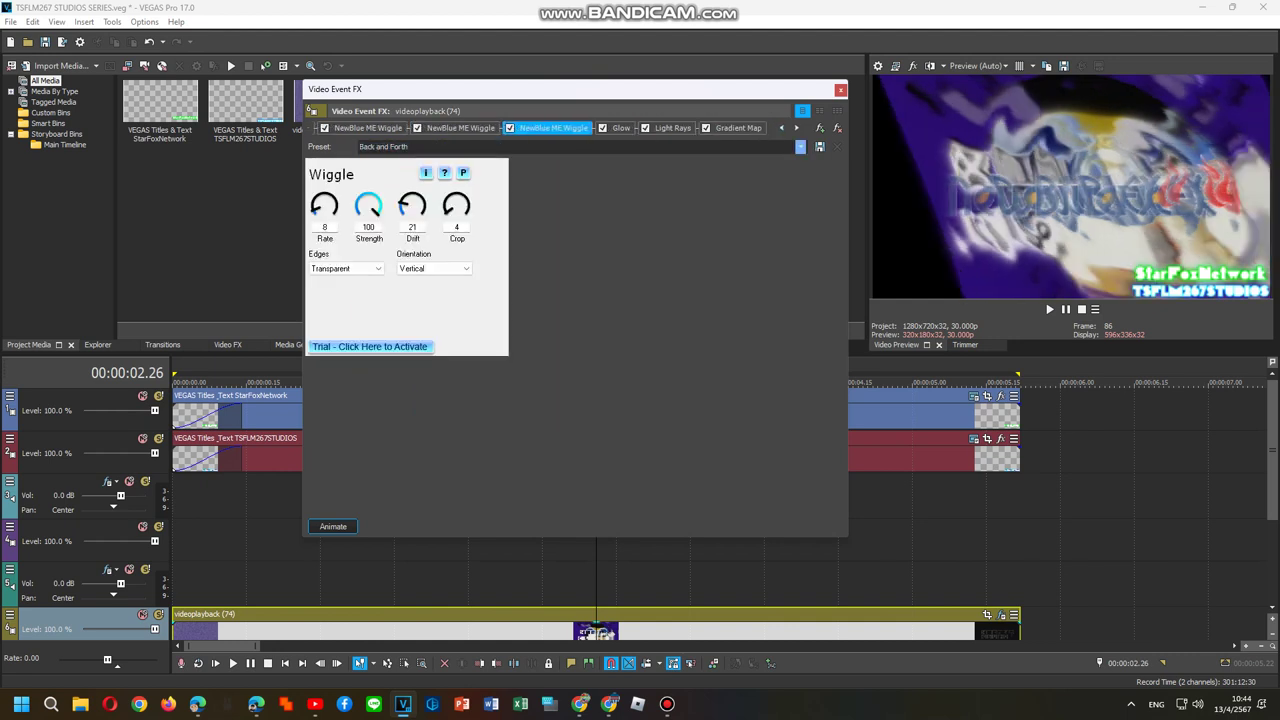
left_click(800, 146)
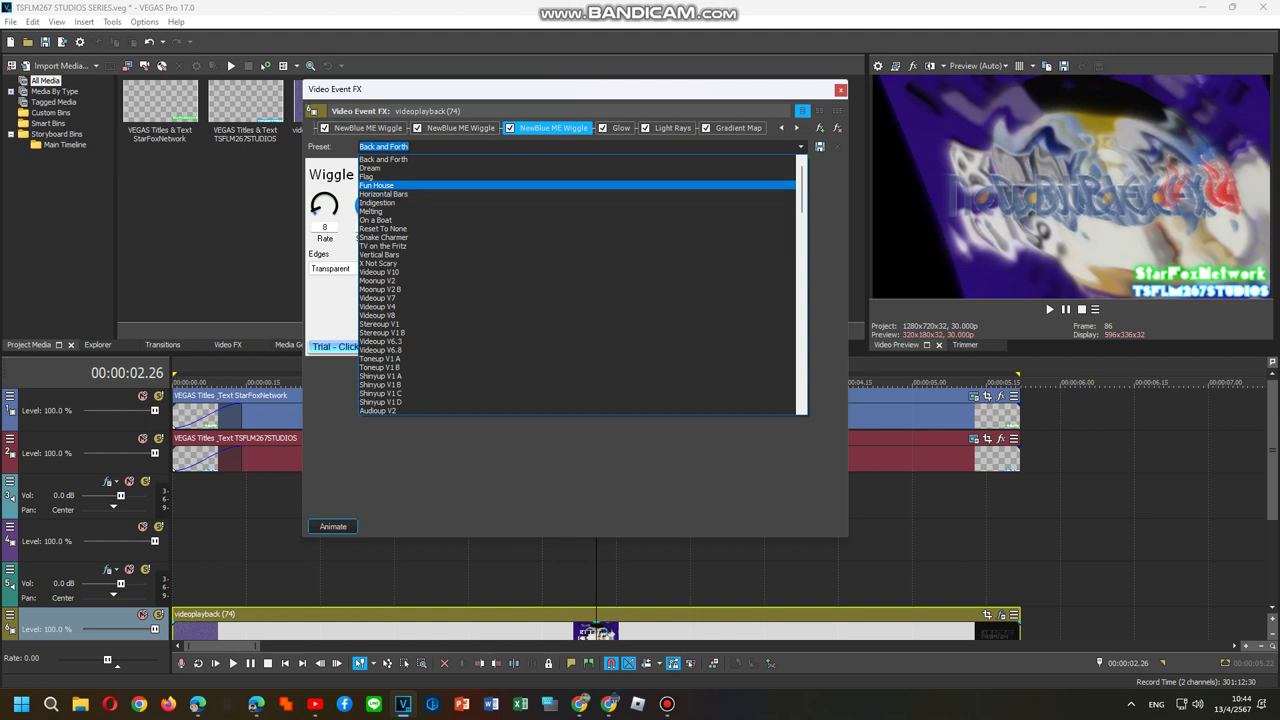
left_click(578, 185)
Set the first Wiggle's rate to 42, strength to 40 and drift to 71, and save it as preset "Vevazcoup V7 A".
left_click(367, 128)
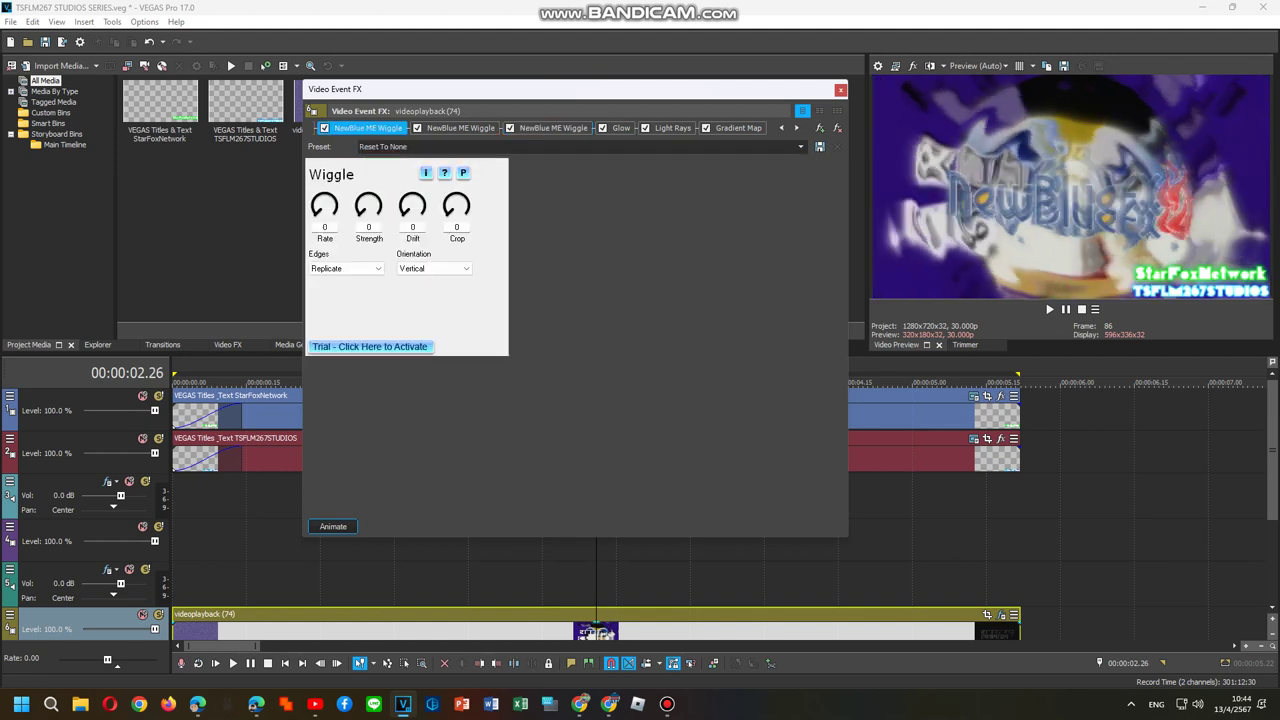
left_click_drag(368, 206, 368, 168)
left_click_drag(324, 206, 324, 166)
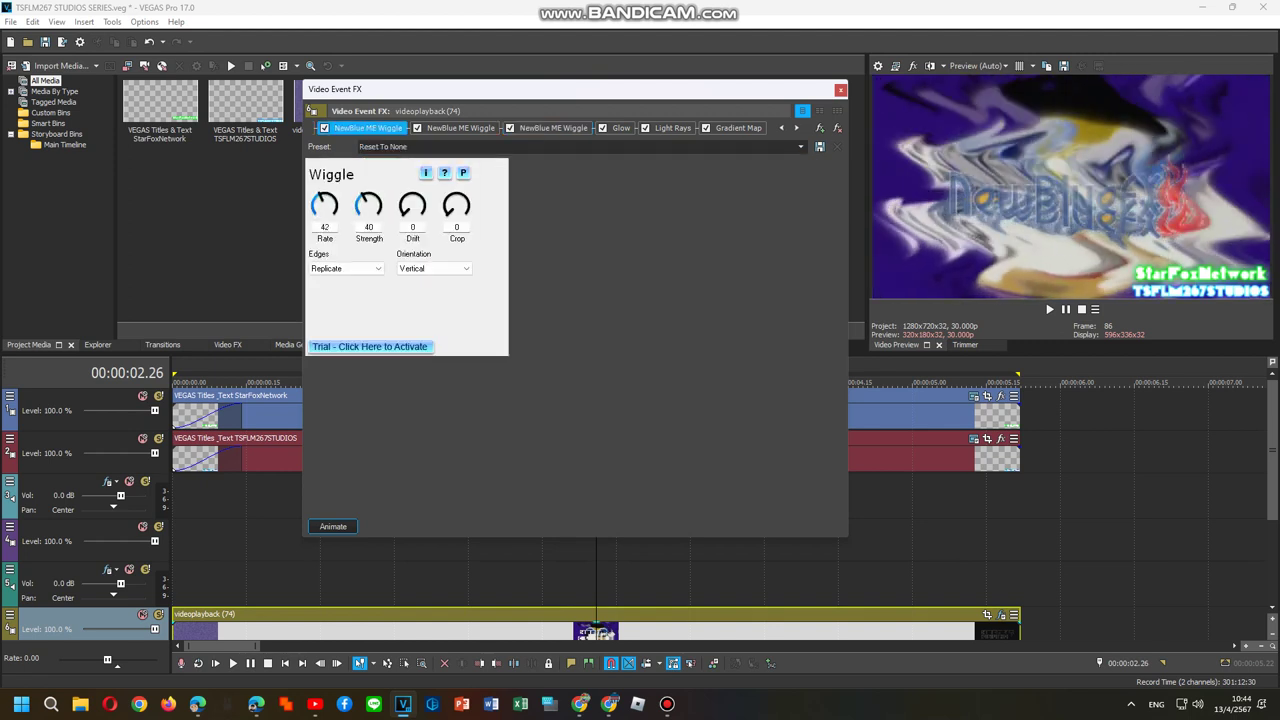
left_click_drag(412, 206, 412, 138)
left_click(383, 147)
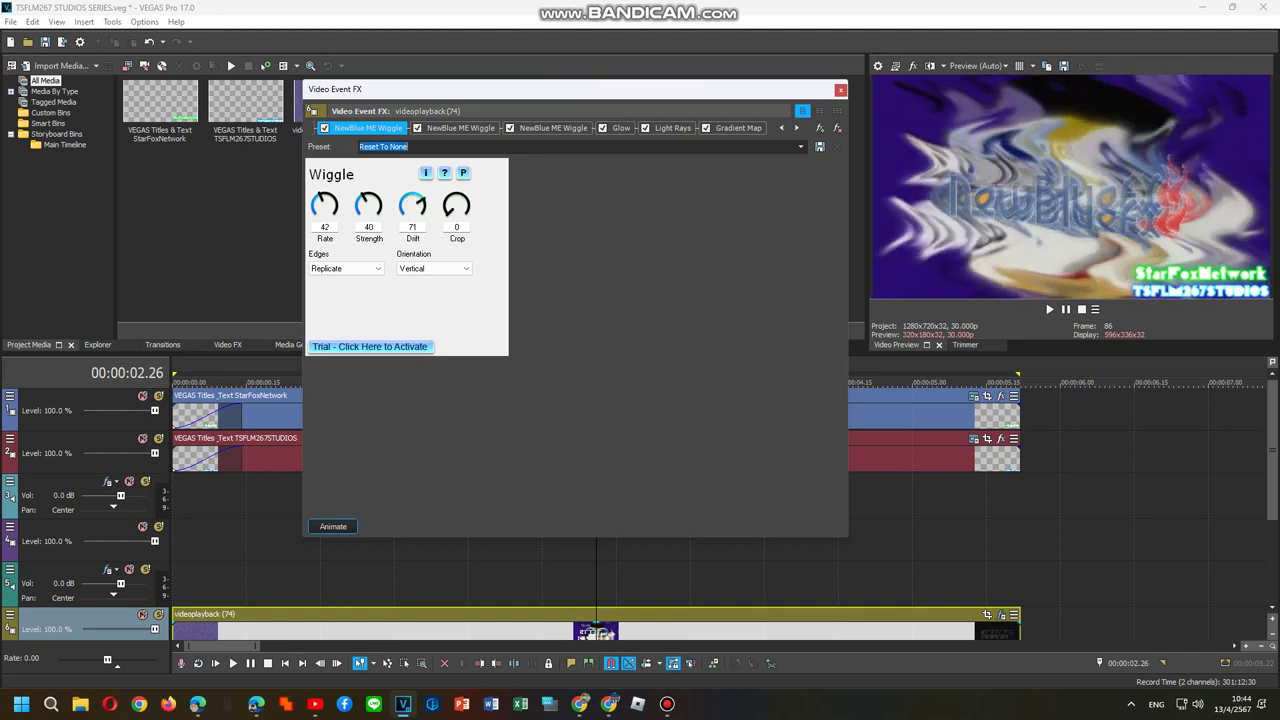
type("Vevazcoup V7 A")
left_click(820, 147)
Apply the Vevazcoup V7 A preset to the second Wiggle and change its orientation to Horizontal.
left_click(458, 128)
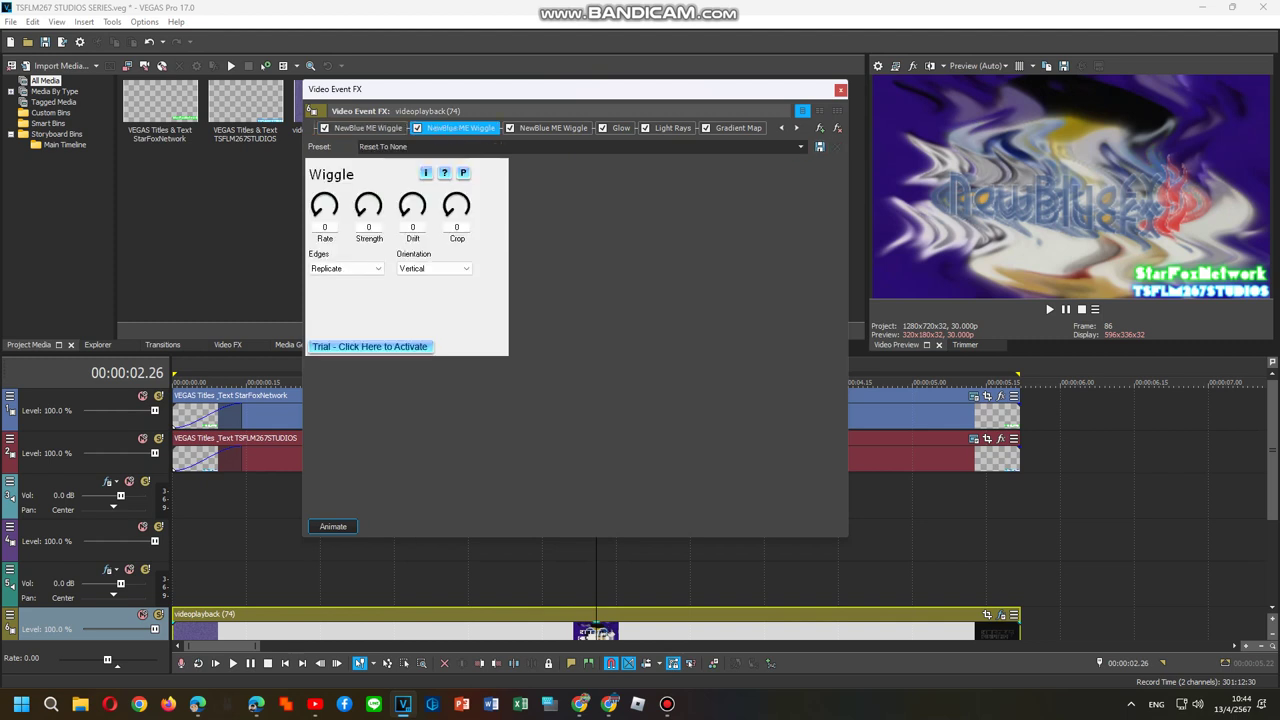
left_click(801, 147)
scroll(582, 270, "down", 20)
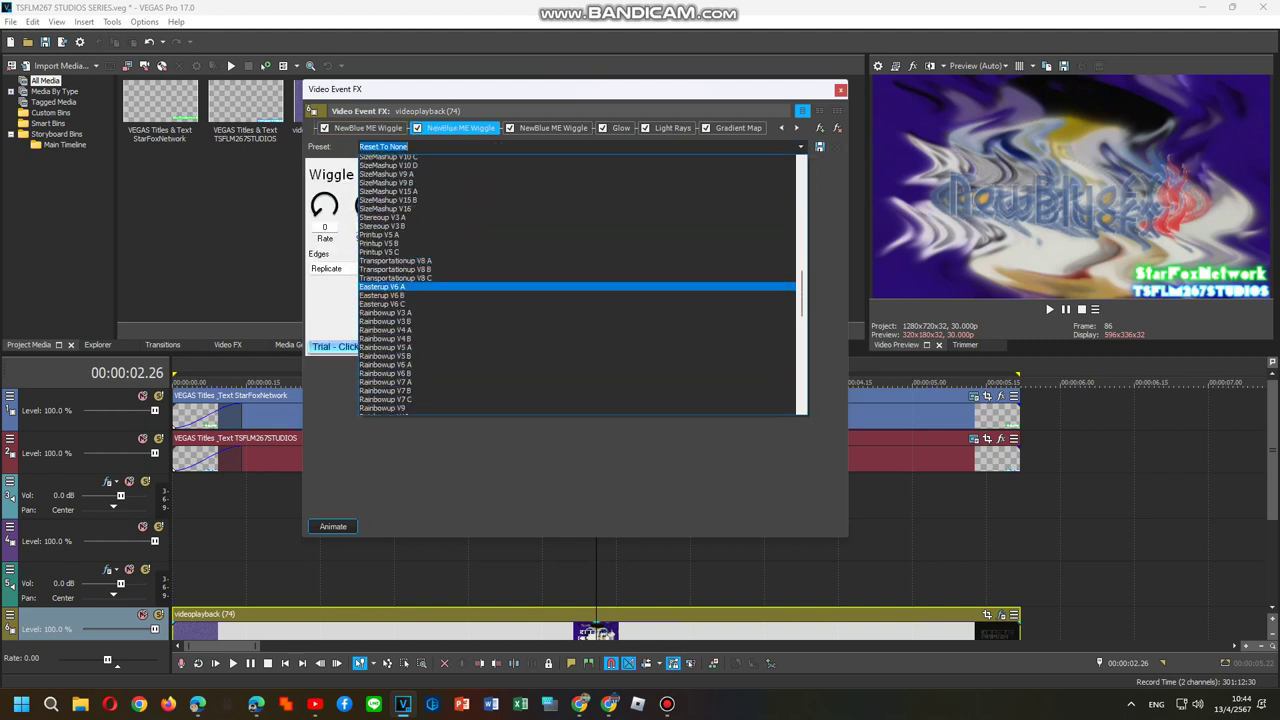
scroll(577, 286, "down", 12)
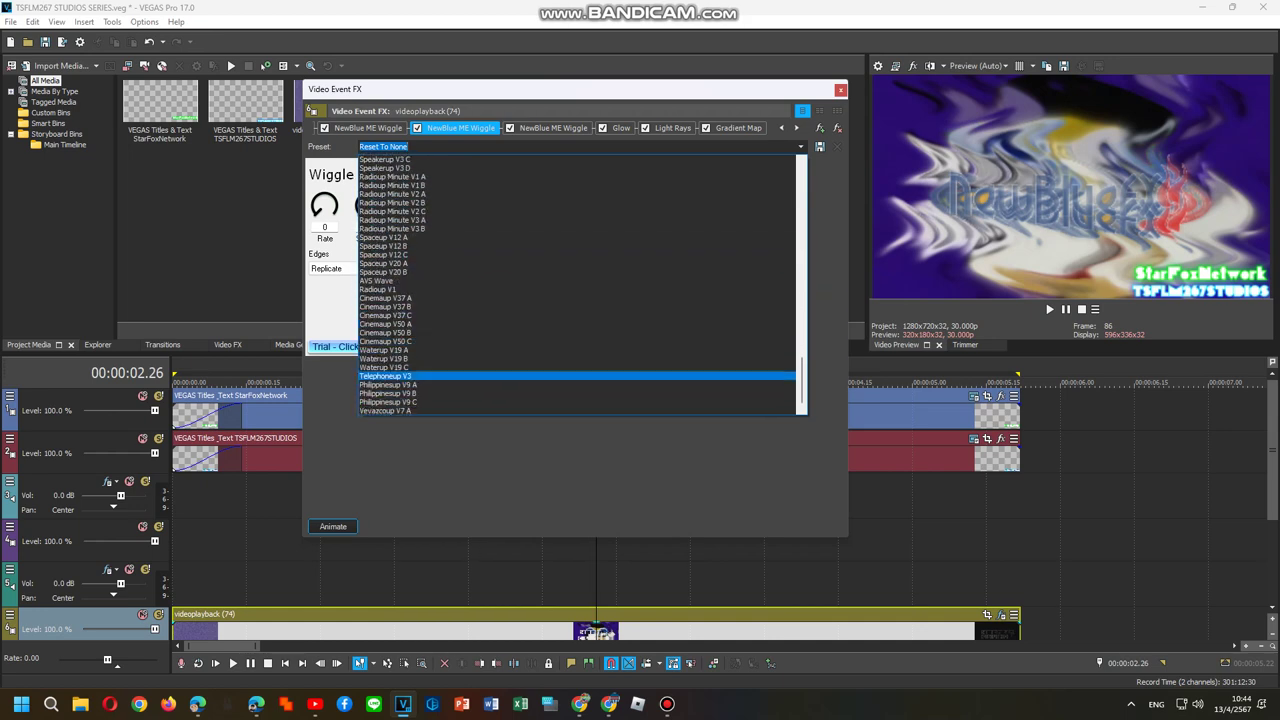
left_click(450, 411)
left_click(450, 268)
left_click(434, 279)
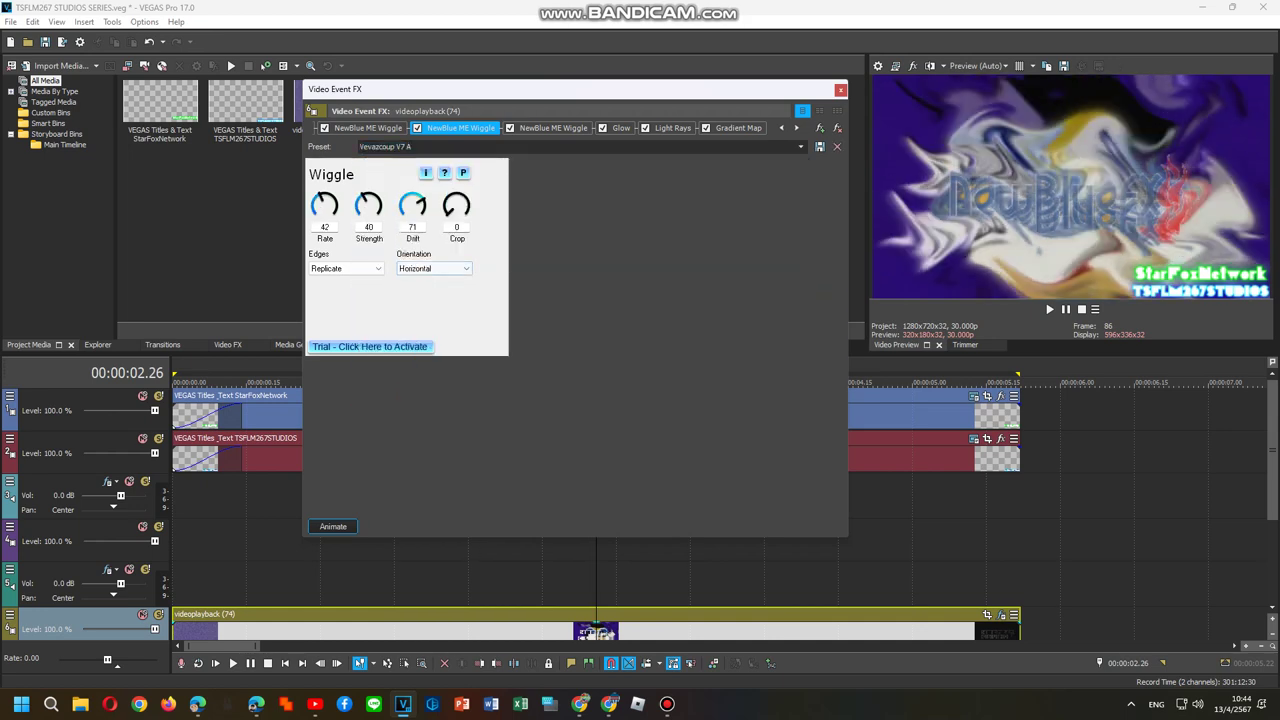
left_click(412, 147)
left_click(408, 146)
Apply the White Soft Glow preset to VEGAS Glow and the Moderate Light Rays preset to VEGAS Light Rays.
left_click(553, 128)
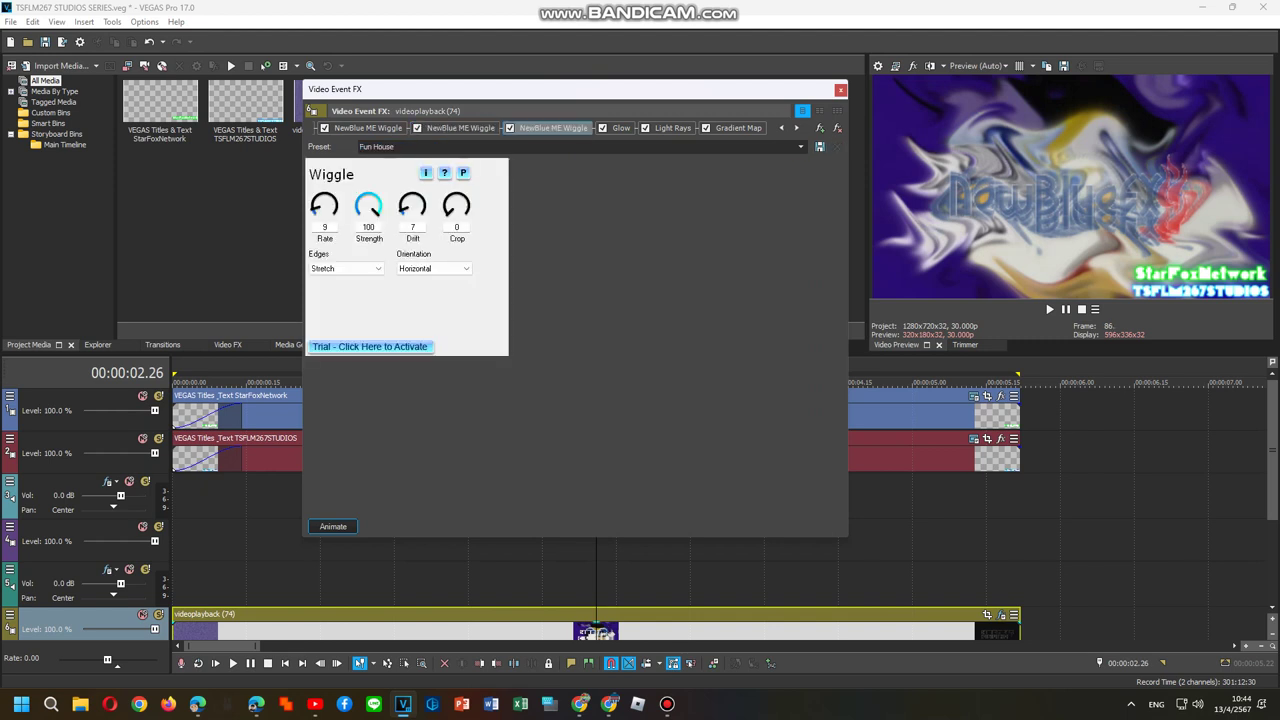
left_click(621, 128)
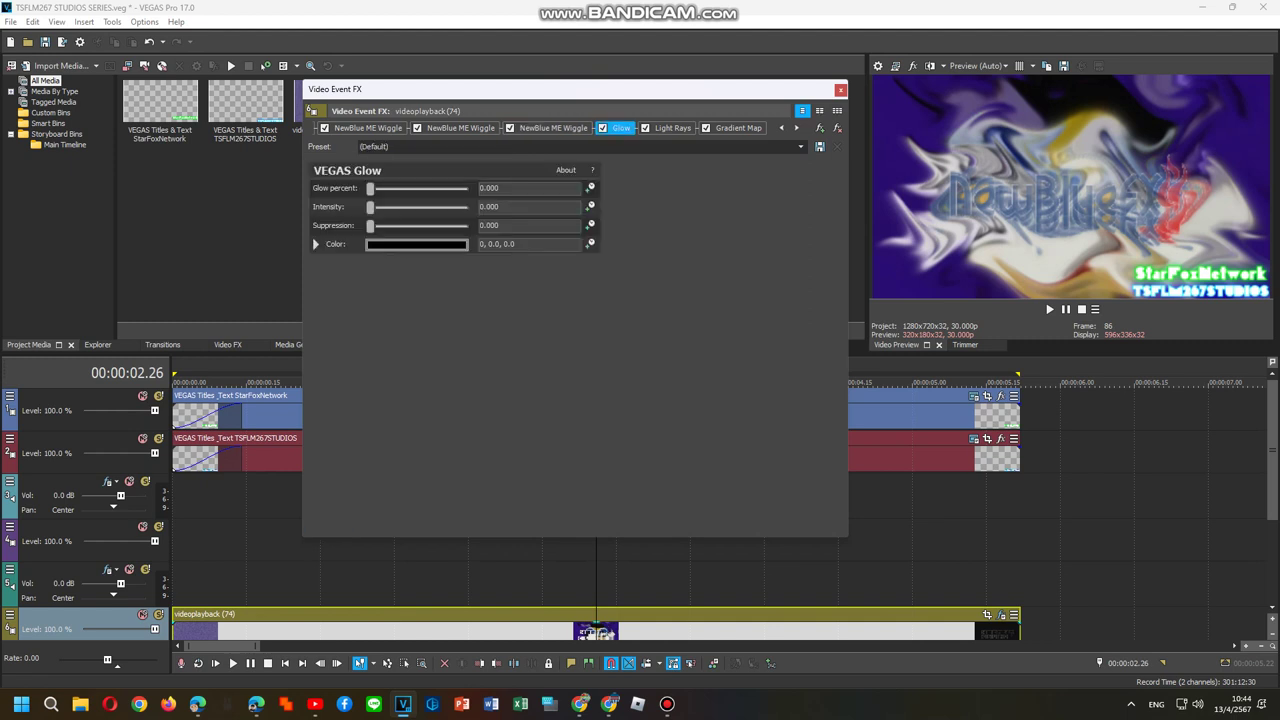
left_click(801, 147)
left_click(780, 167)
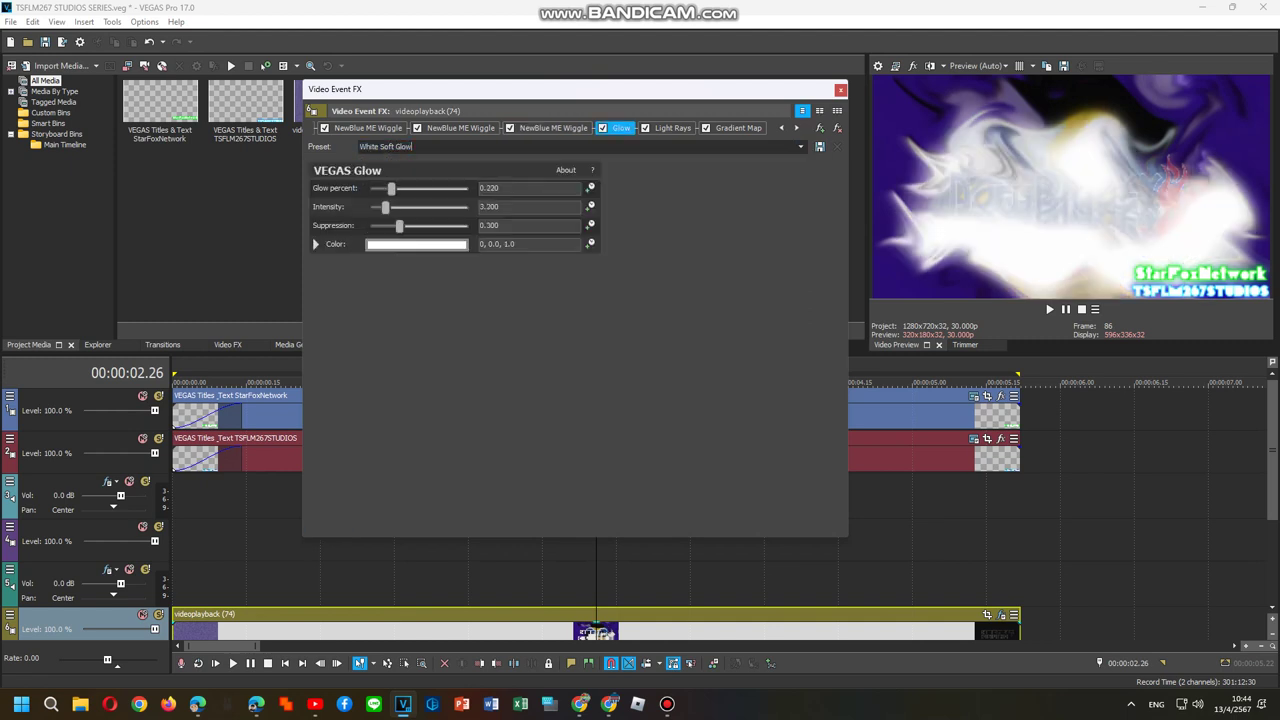
left_click(672, 128)
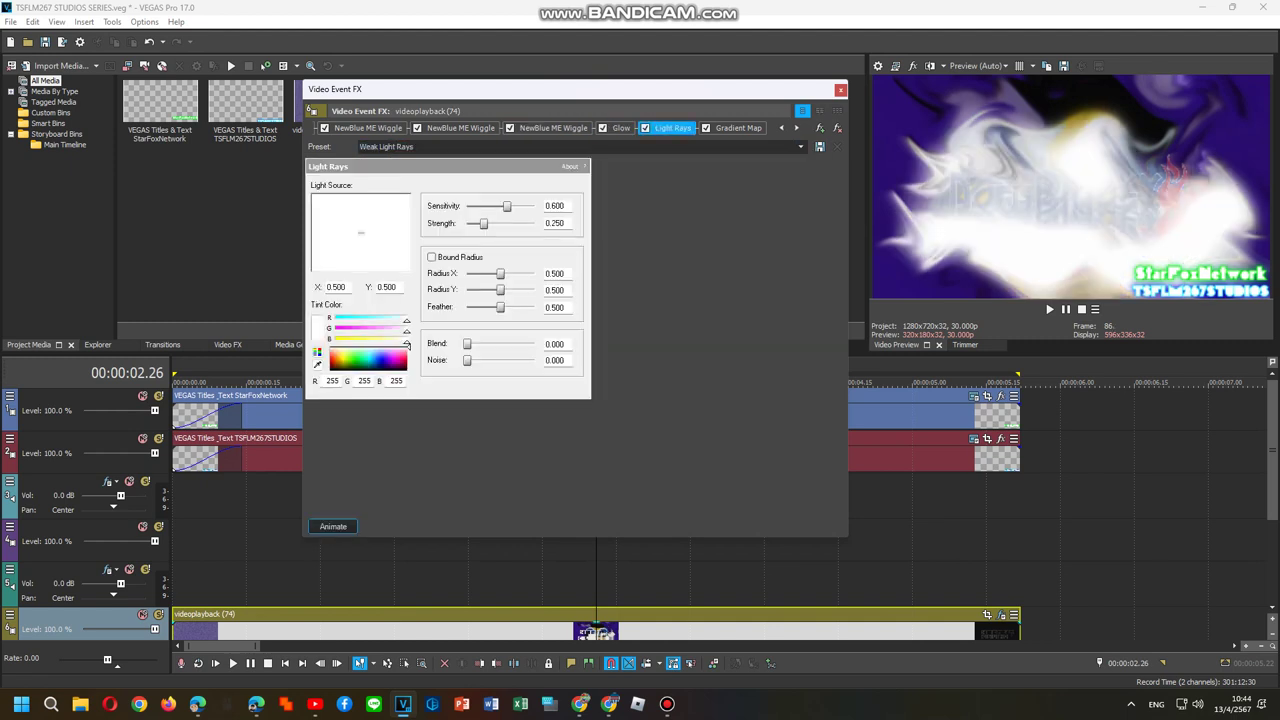
left_click(801, 147)
left_click(780, 168)
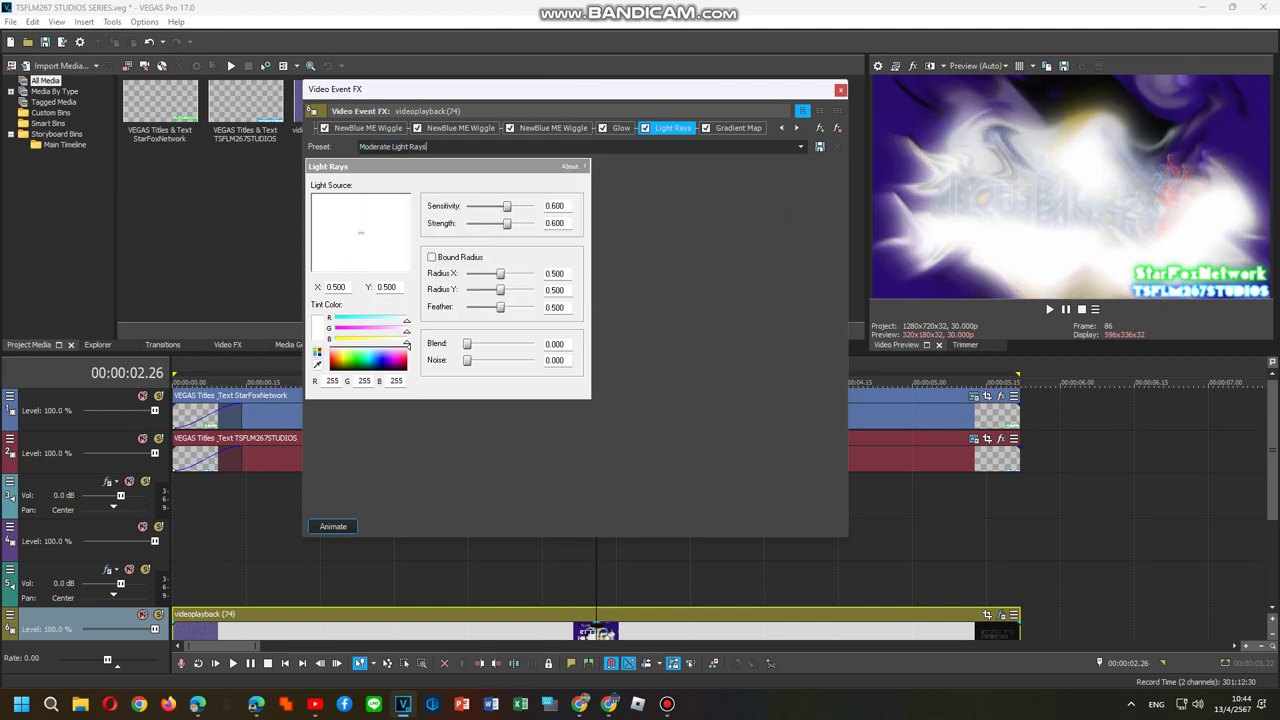
Shift the Gradient Map's middle control point toward the dark end and add two more, spacing the three roughly evenly along the gradient.
left_click(738, 128)
left_click(316, 228)
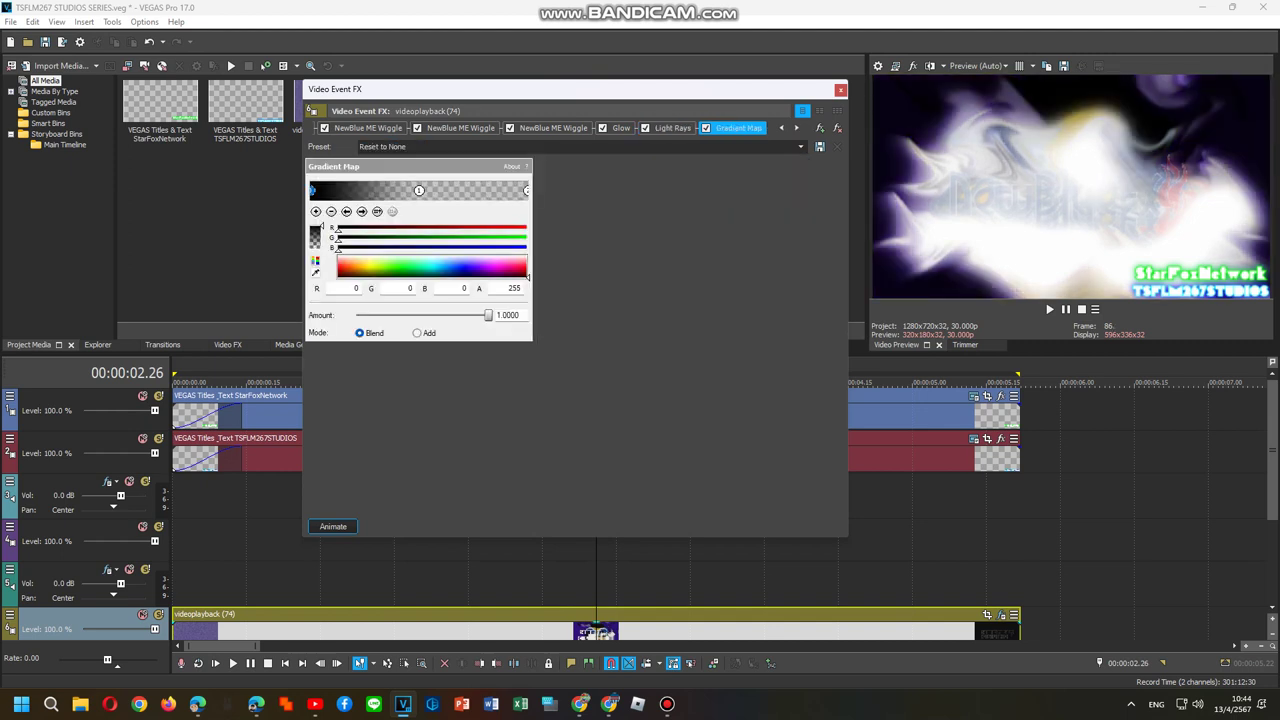
left_click_drag(419, 190, 369, 190)
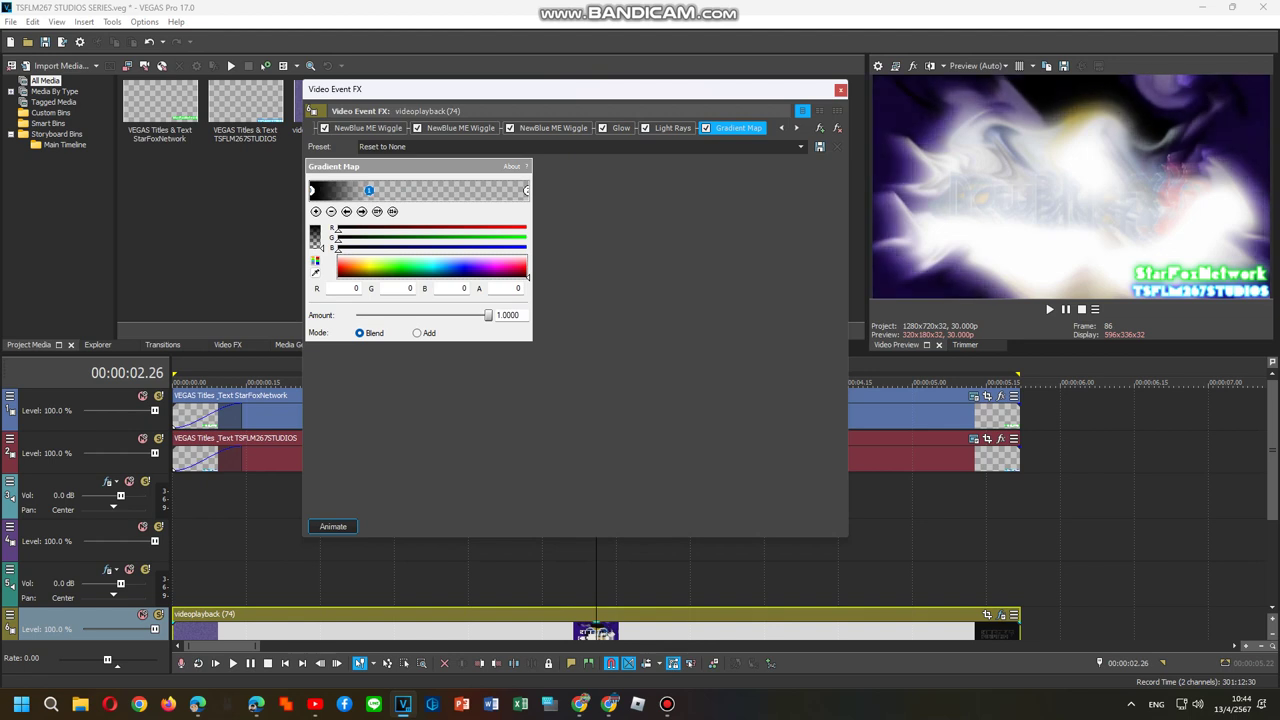
left_click_drag(527, 190, 363, 190)
left_click(473, 190)
left_click_drag(512, 190, 527, 190)
left_click_drag(321, 248, 321, 226)
left_click_drag(528, 277, 528, 254)
left_click(473, 190)
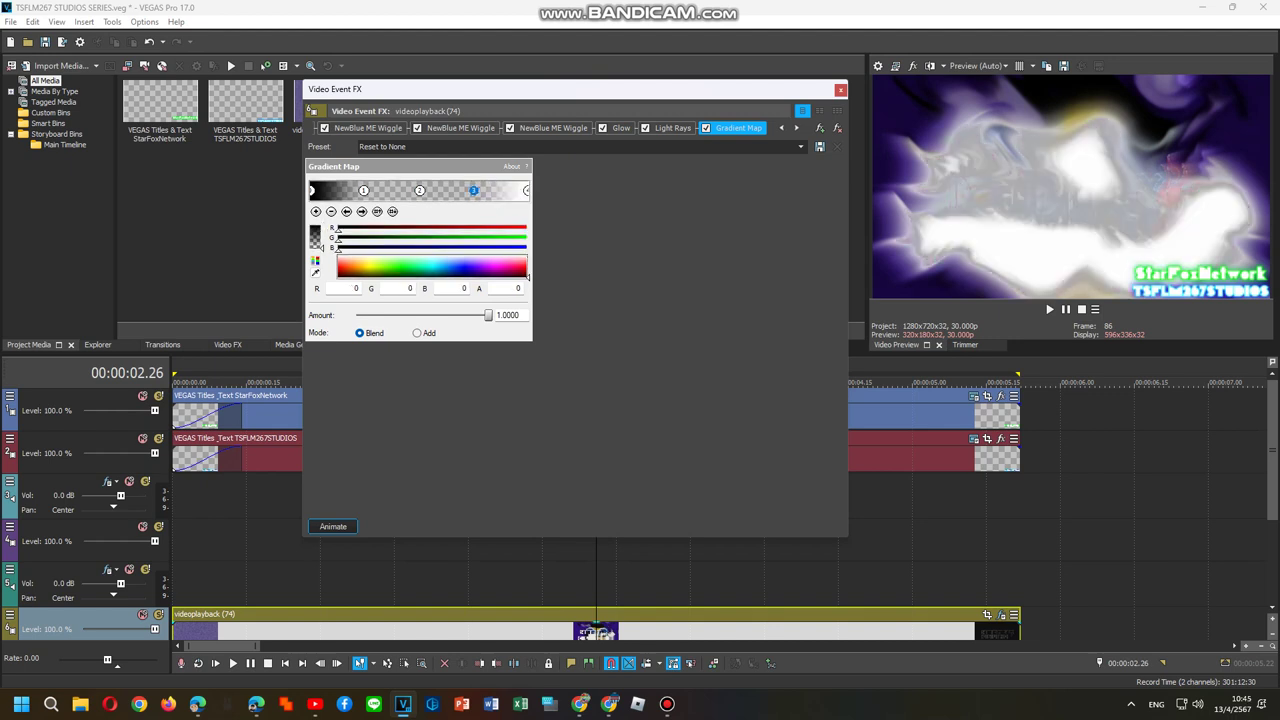
Colour the gradient's inner points at alpha 255: first green (61, 255, 0), second yellow (234, 255, 0), third blue (65, 30, 255).
left_click(420, 190)
left_click(363, 190)
left_click(393, 266)
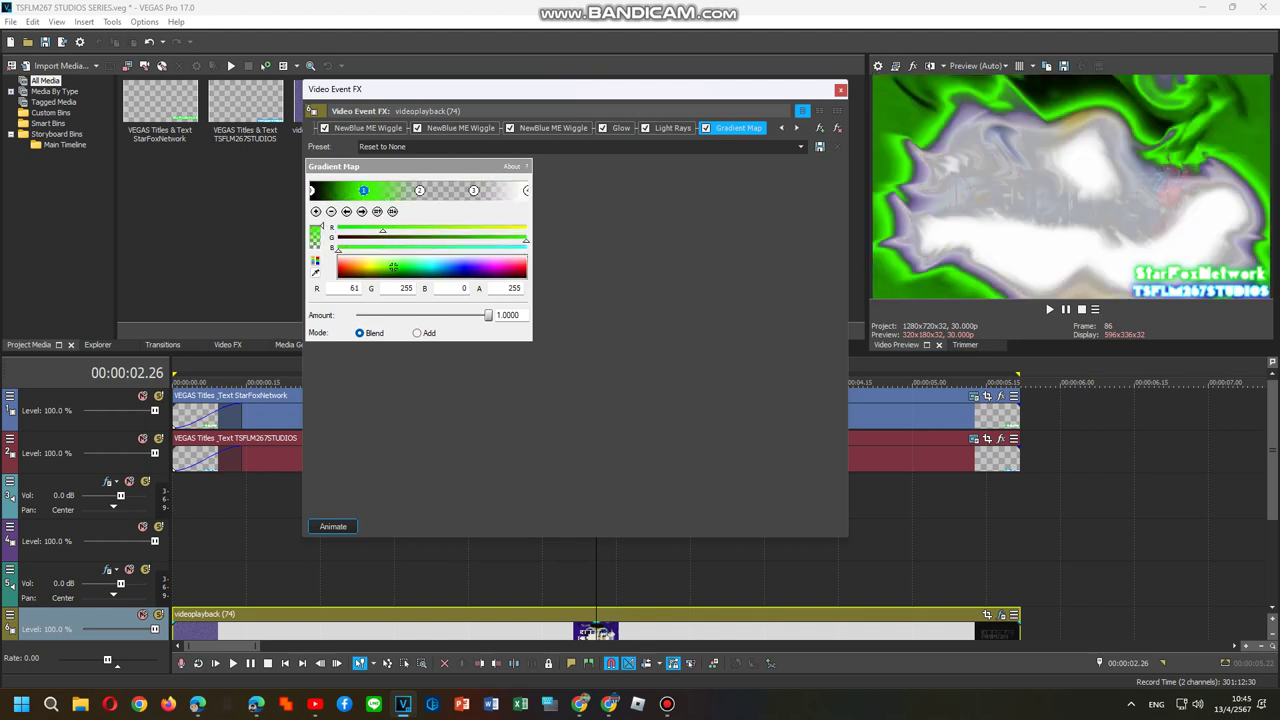
key("Right")
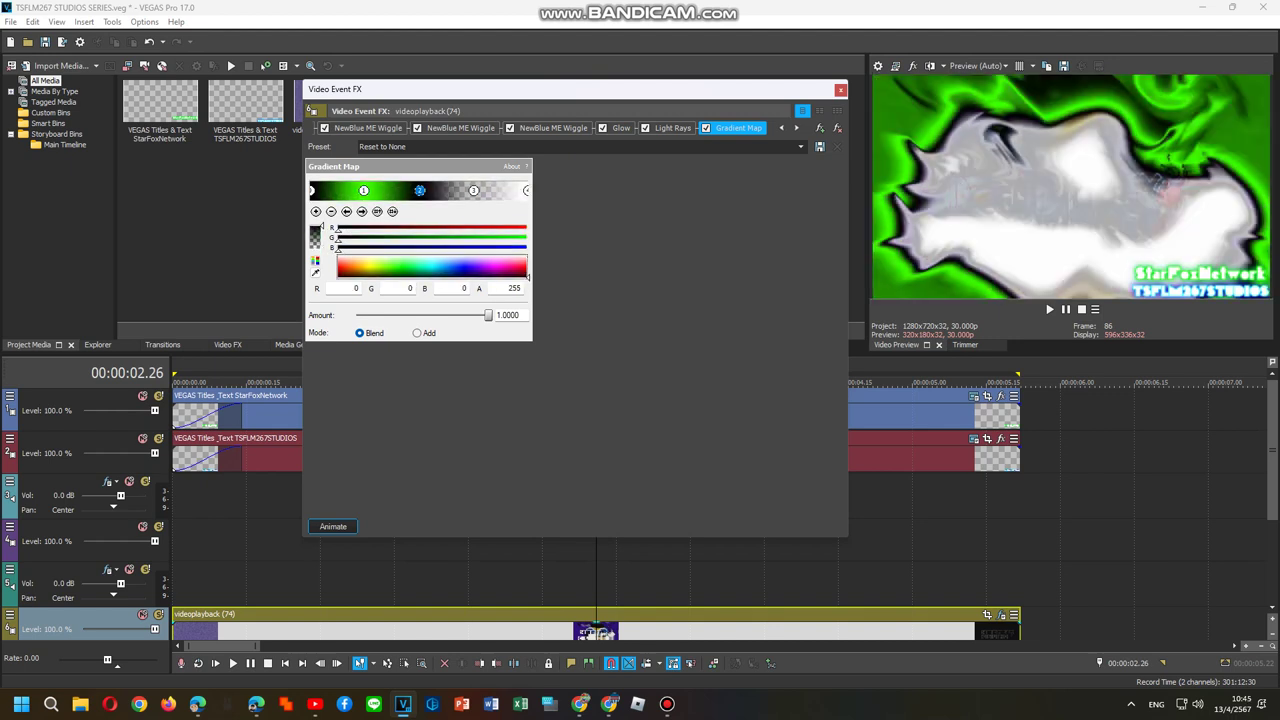
left_click(371, 266)
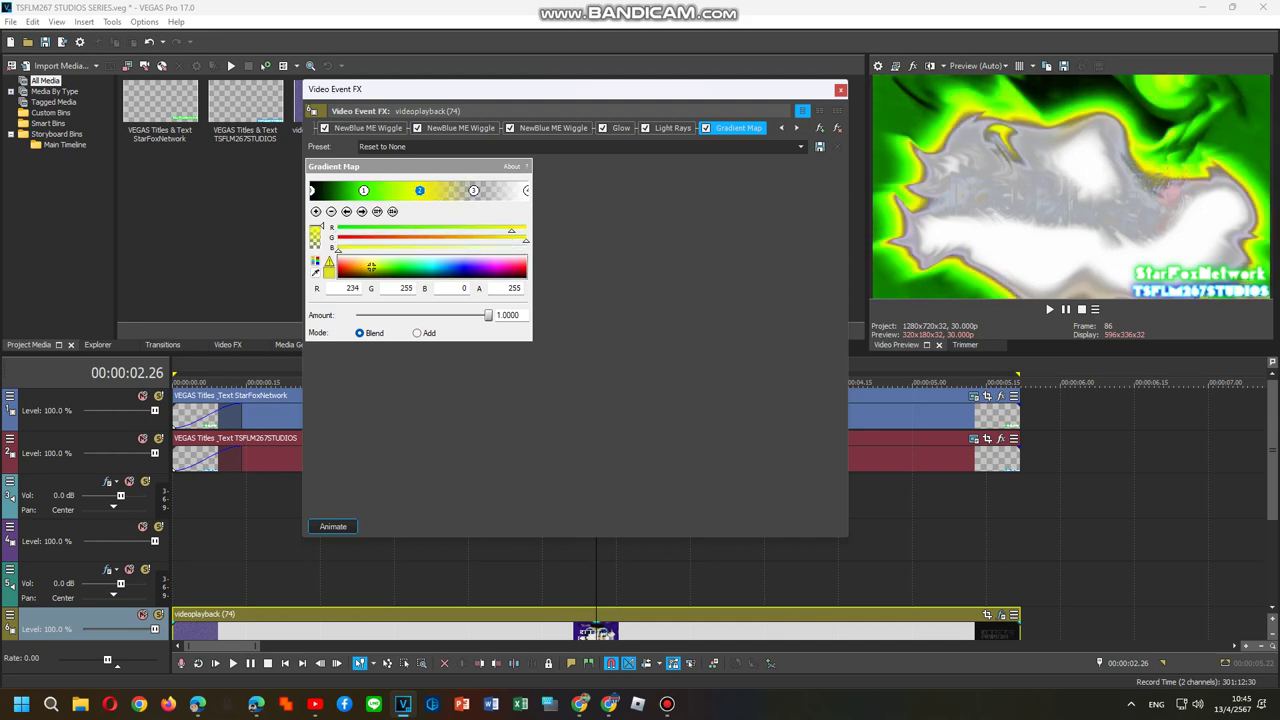
key("Right")
left_click(468, 264)
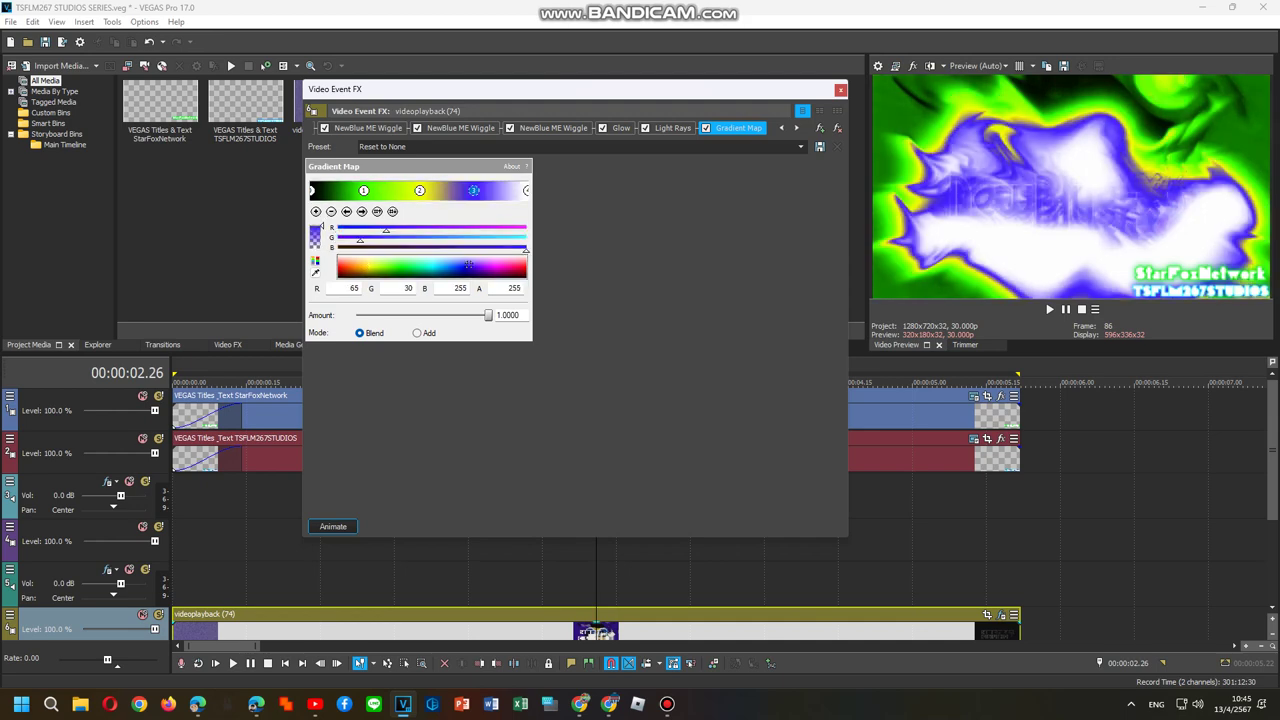
Save the Gradient Map settings as preset "Vevazcoup V7".
left_click(383, 147)
type("Veval")
type("coup V7")
left_click(819, 147)
Check the colour values of the Gradient Map's control points from the first to the last.
left_click(312, 190)
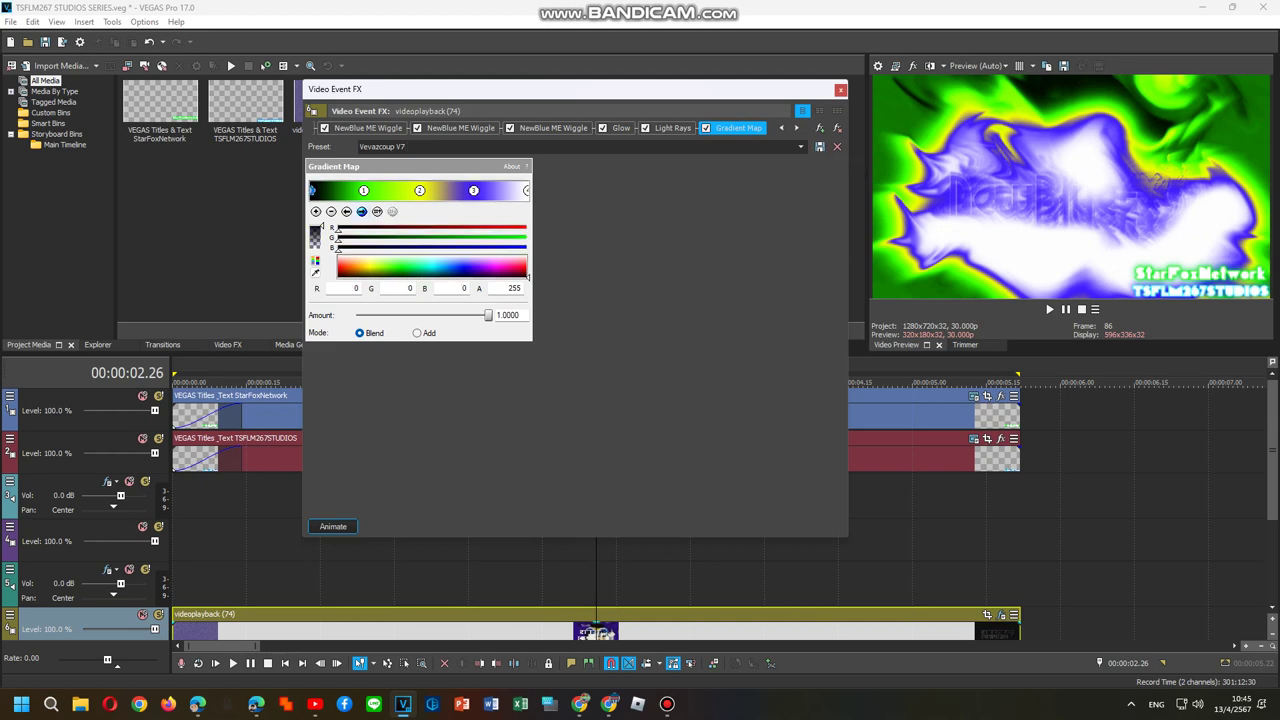
left_click(362, 212)
left_click(362, 212)
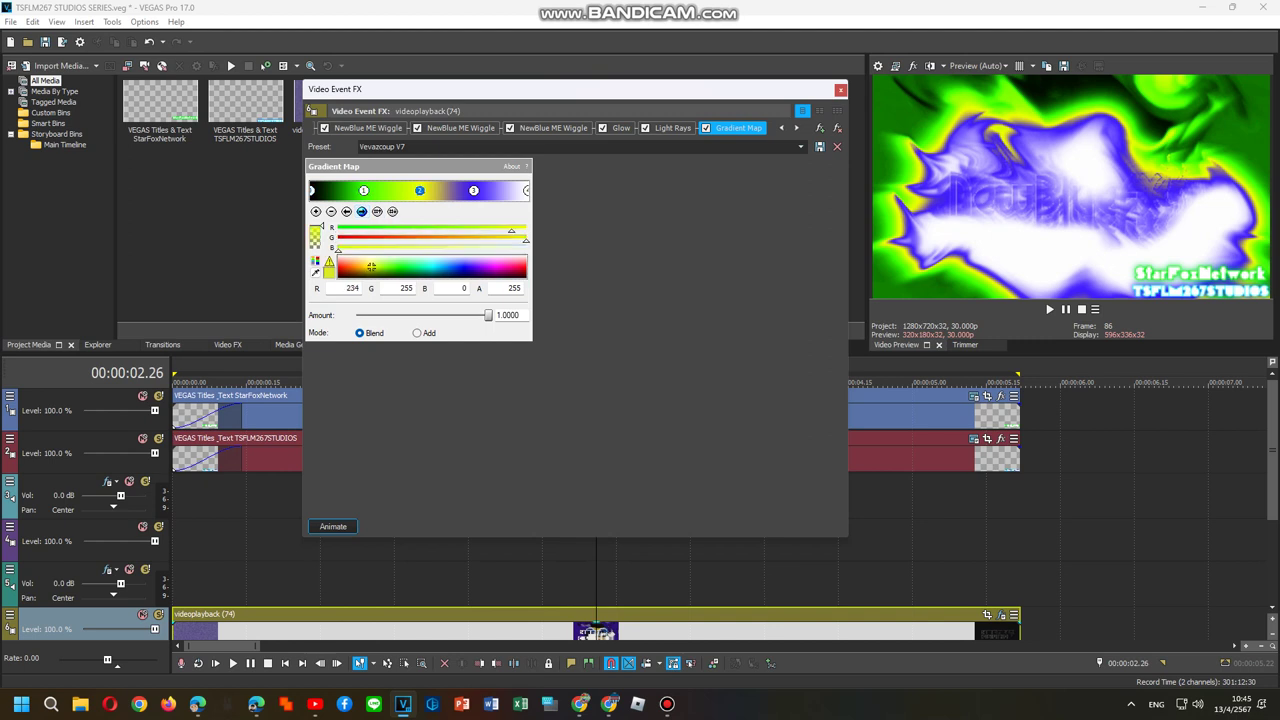
left_click(474, 190)
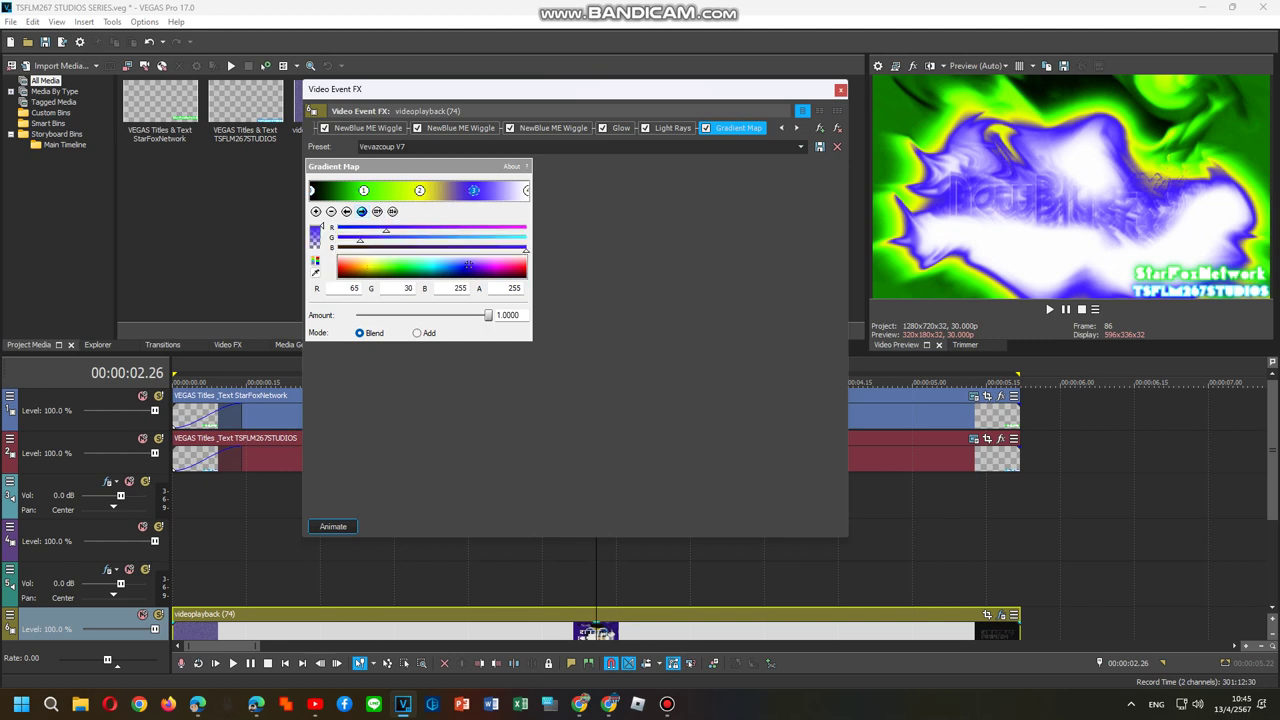
left_click(526, 190)
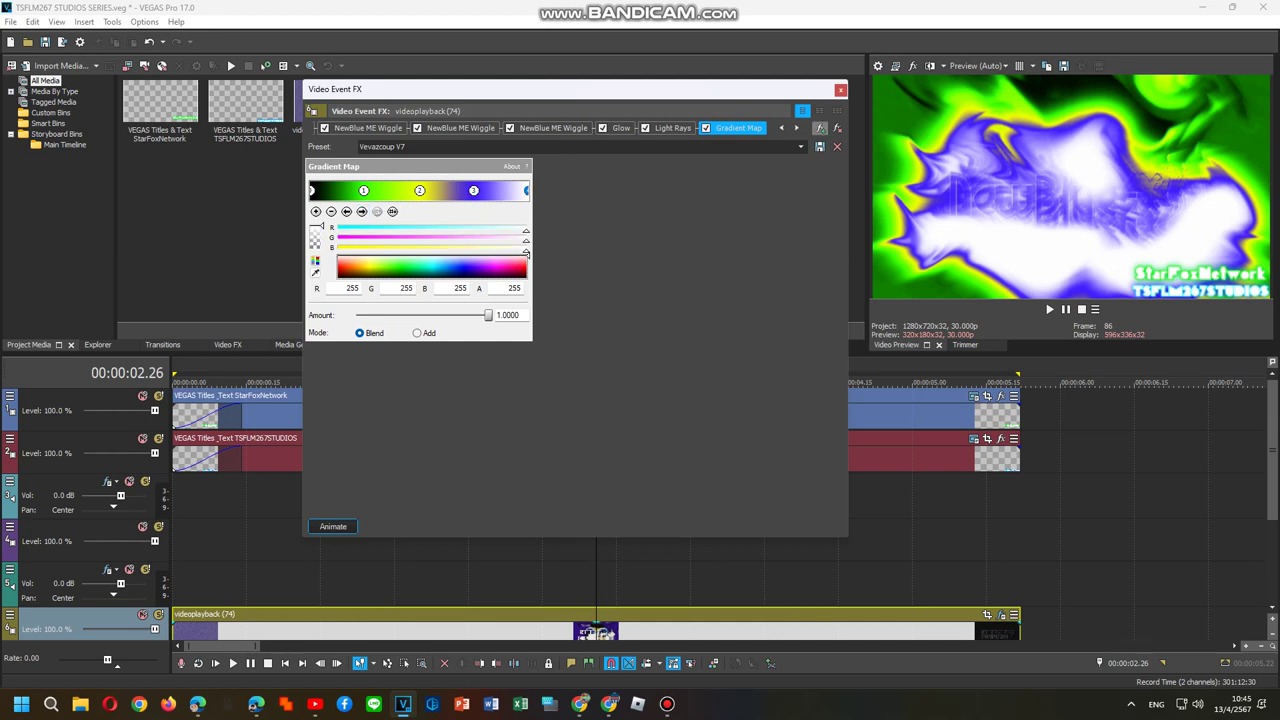
Save the complete video effect chain as a filter package named "Vevazcoup V7" and close the event's effects.
left_click(820, 129)
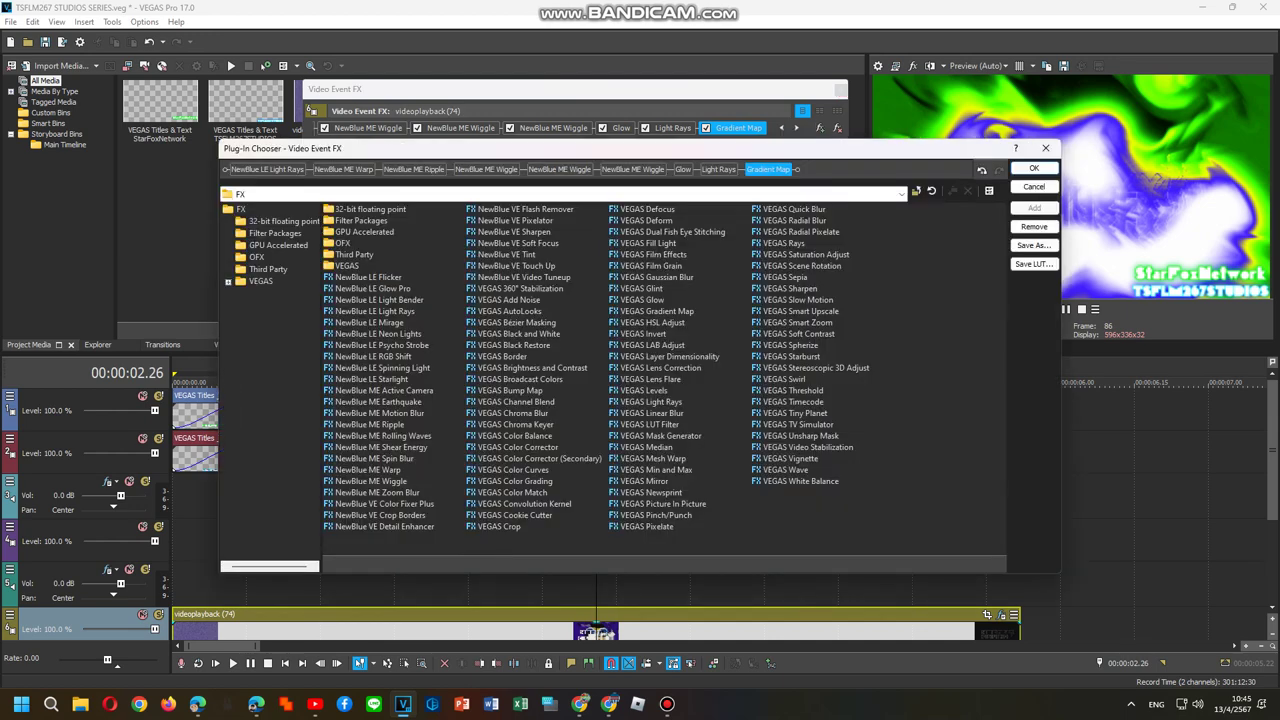
left_click(278, 245)
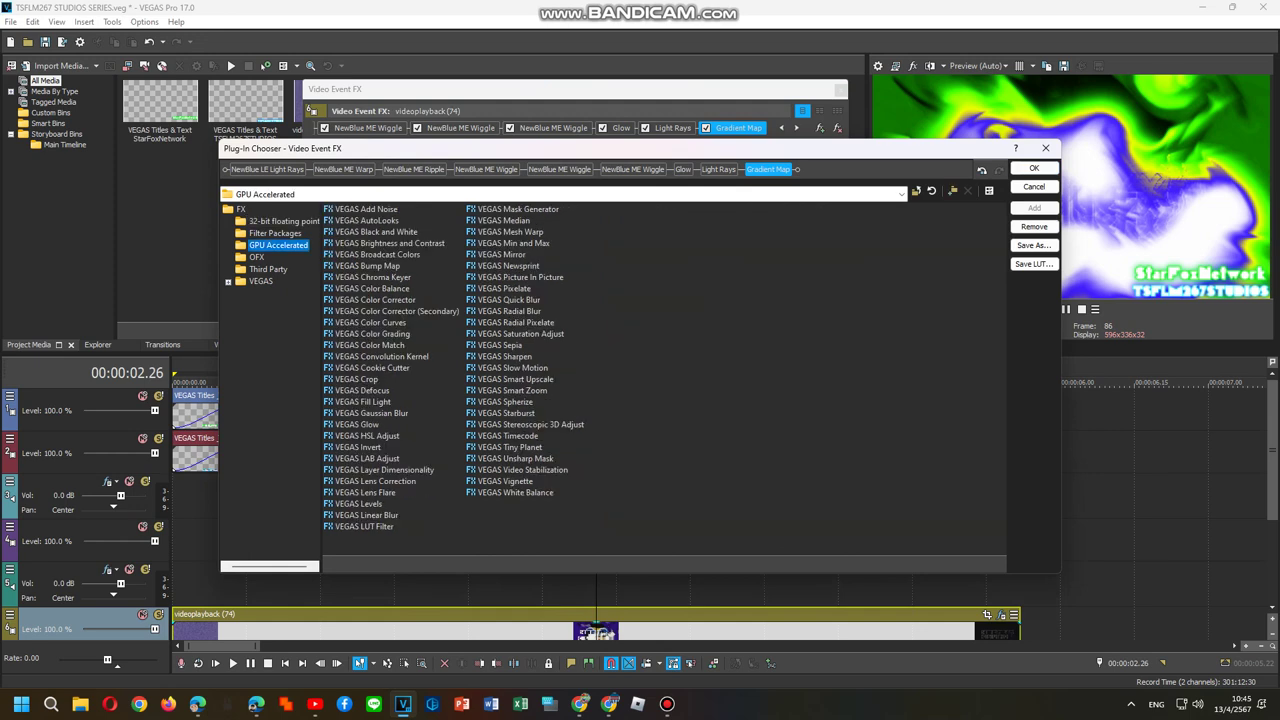
left_click(275, 233)
left_click(1034, 245)
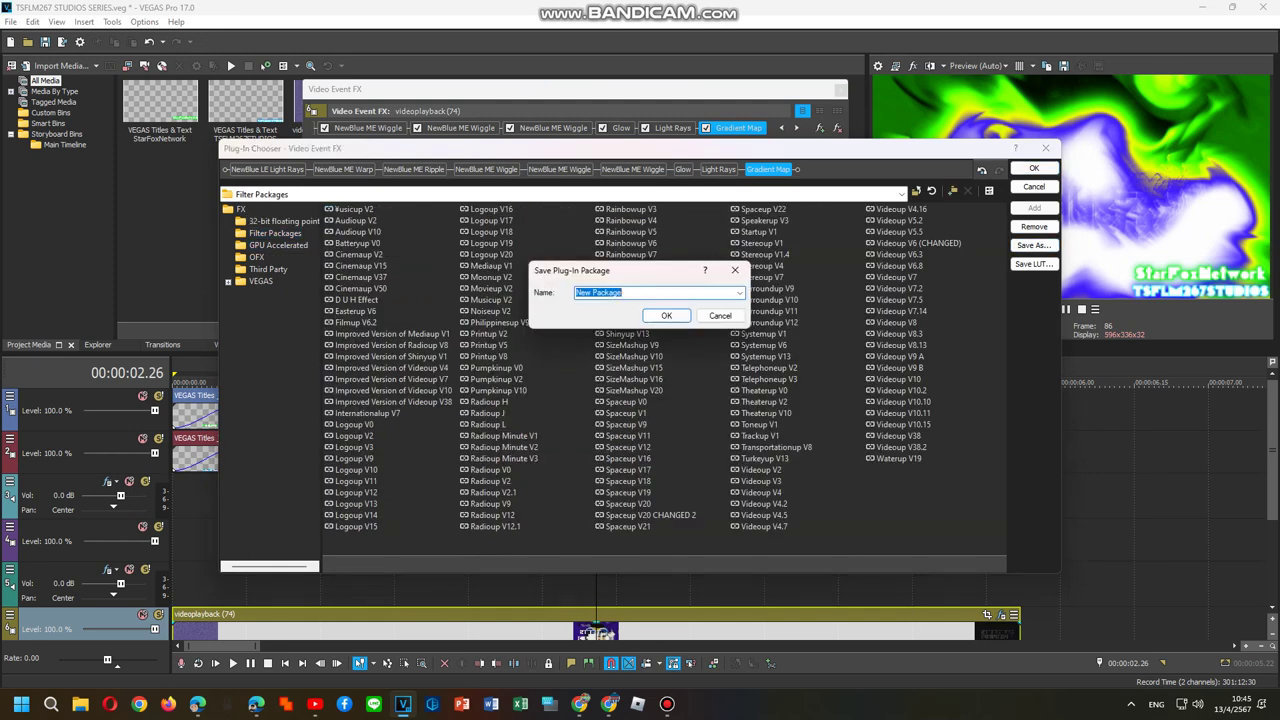
type("Vevazcoup V7")
key("Return")
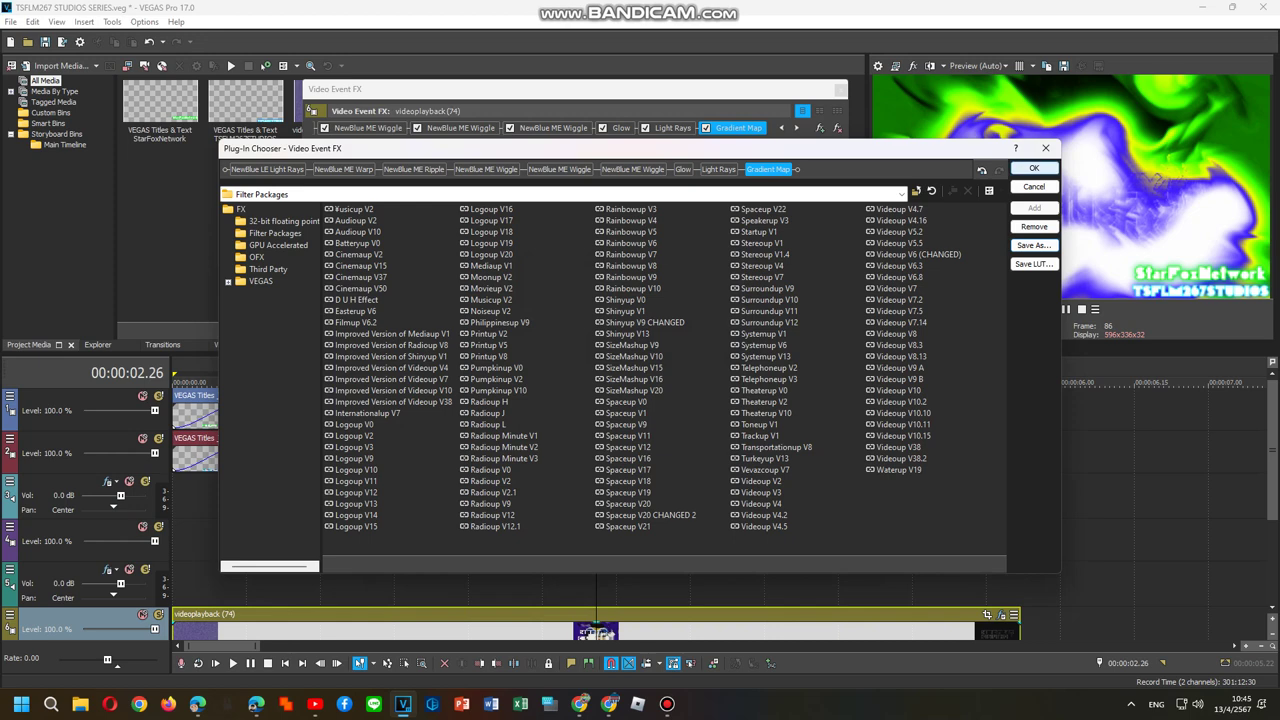
left_click(1034, 168)
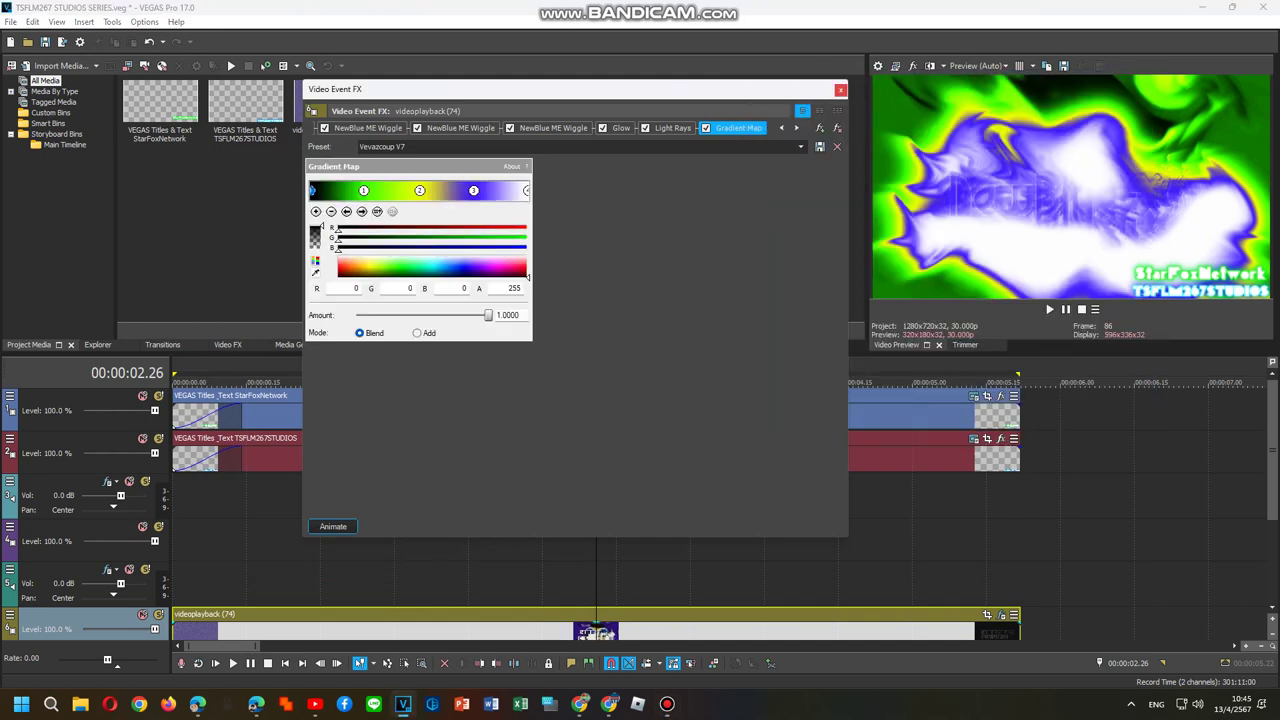
left_click(841, 90)
Open the audio effect plug-in chooser for the videoplayback (74) audio event and show all audio plug-ins.
left_click_drag(1272, 450, 1272, 523)
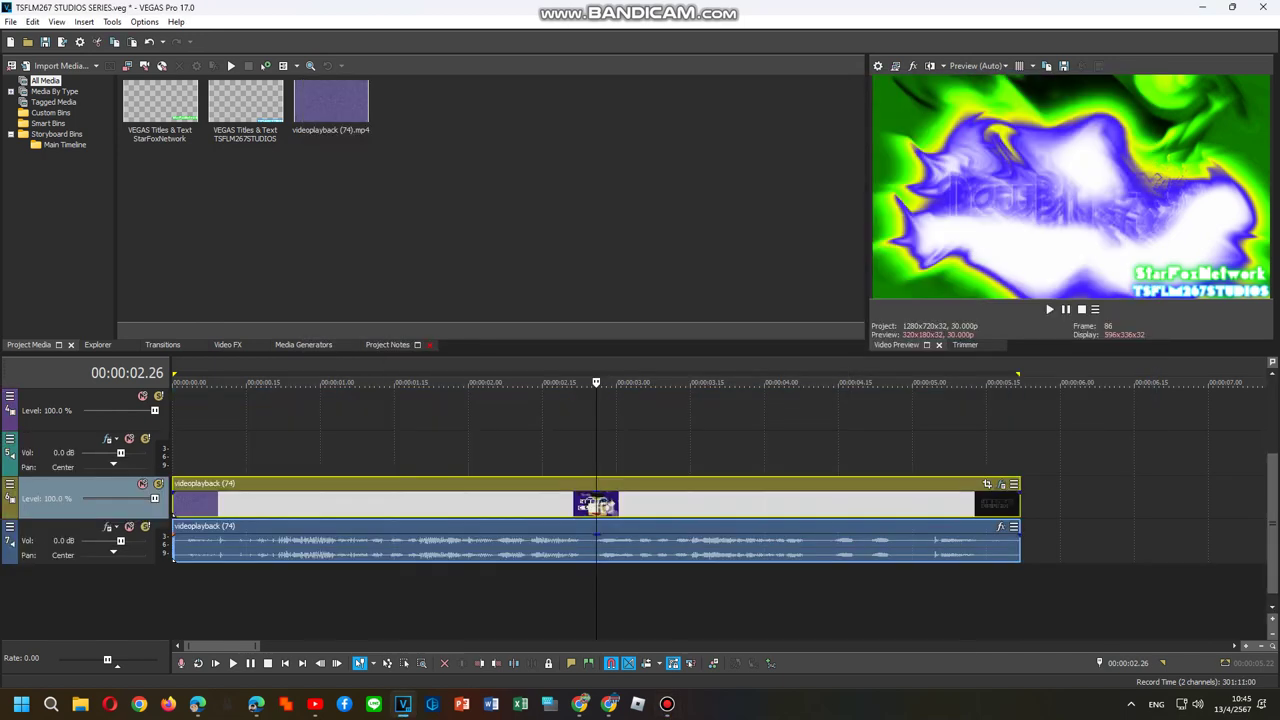
double_click(909, 453)
right_click(909, 542)
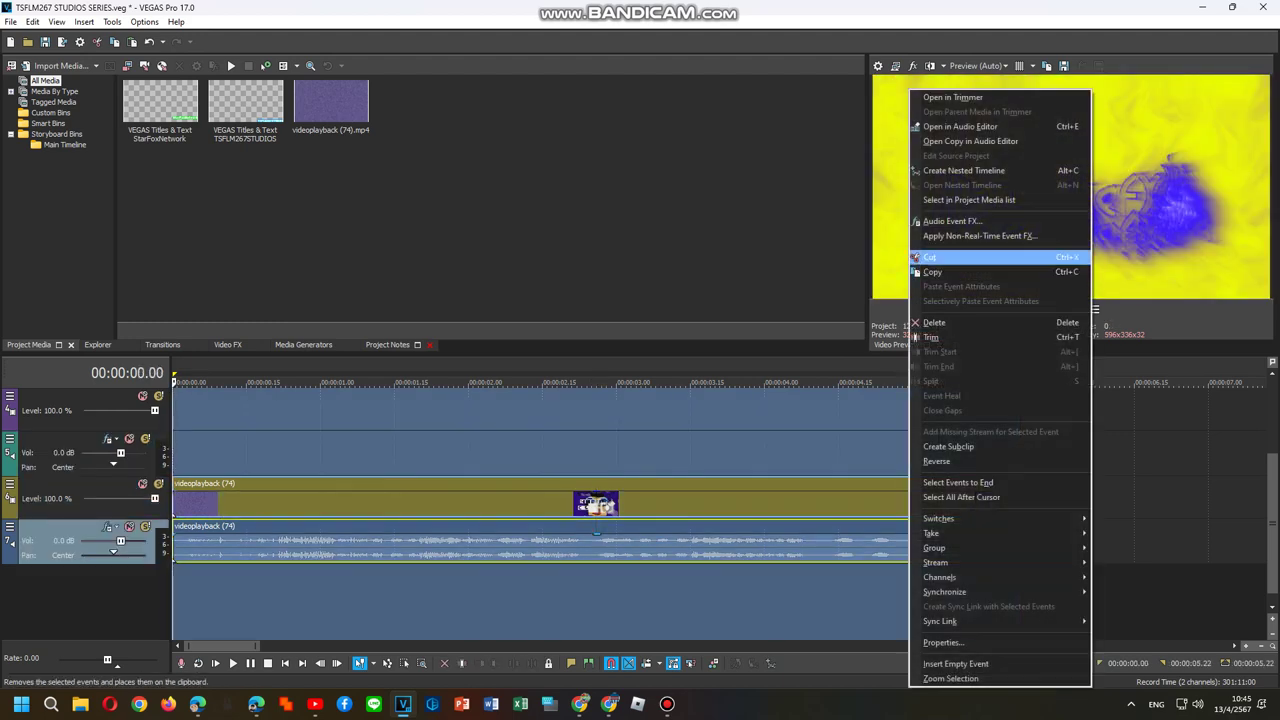
left_click(952, 221)
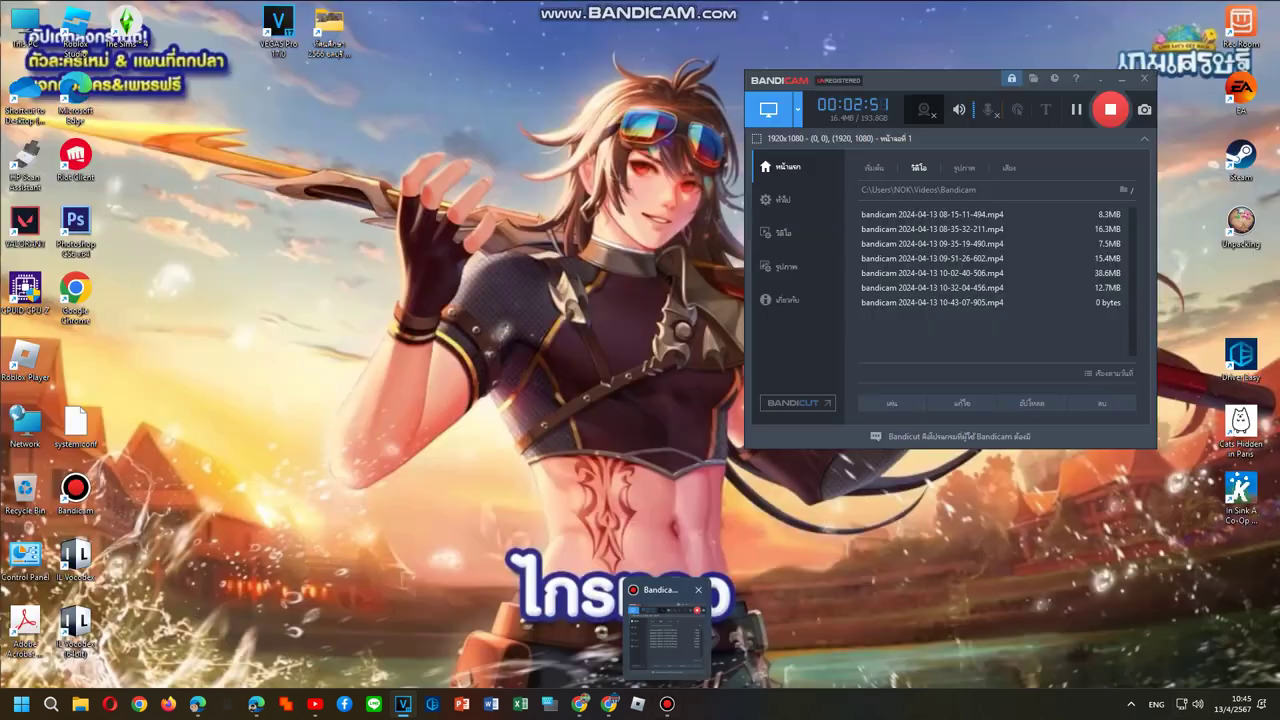
left_click(667, 703)
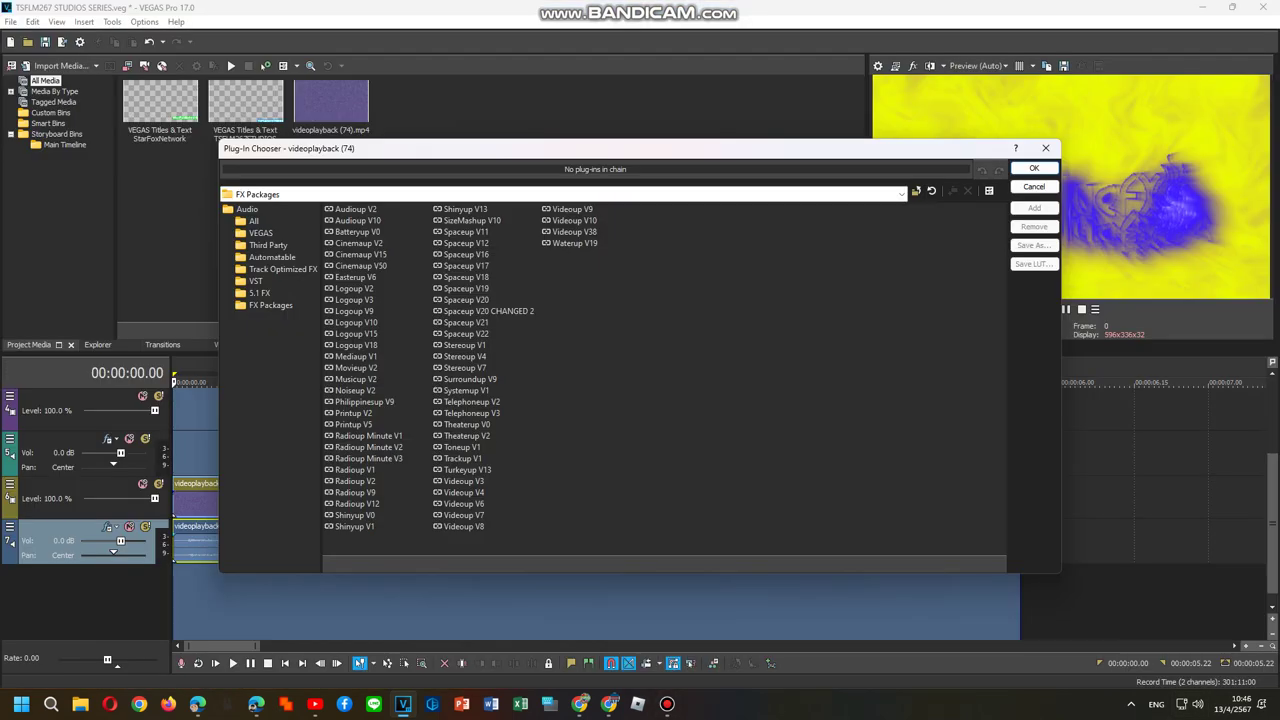
left_click(254, 221)
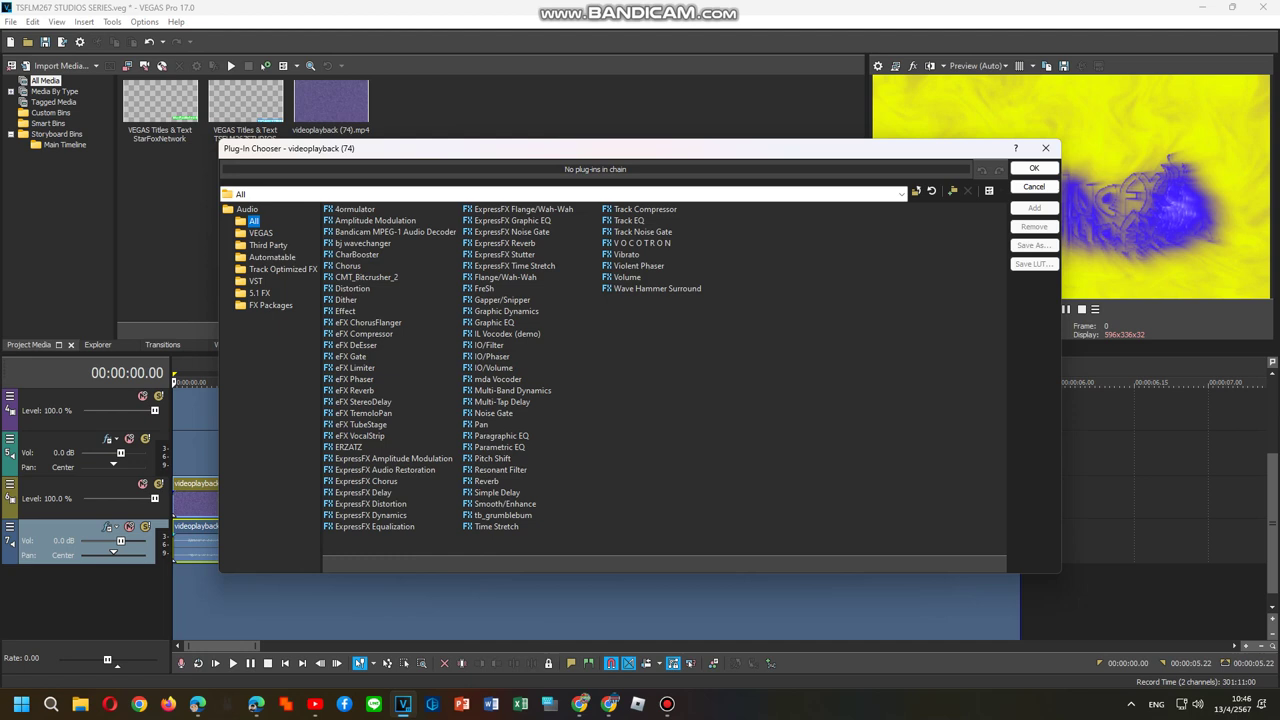
Add Effect, ExpressFX Amplitude Modulation, two ExpressFX Chorus, IO/Phaser, tb_grumblebum and IL Vocodex (demo) to the audio event's chain.
double_click(345, 311)
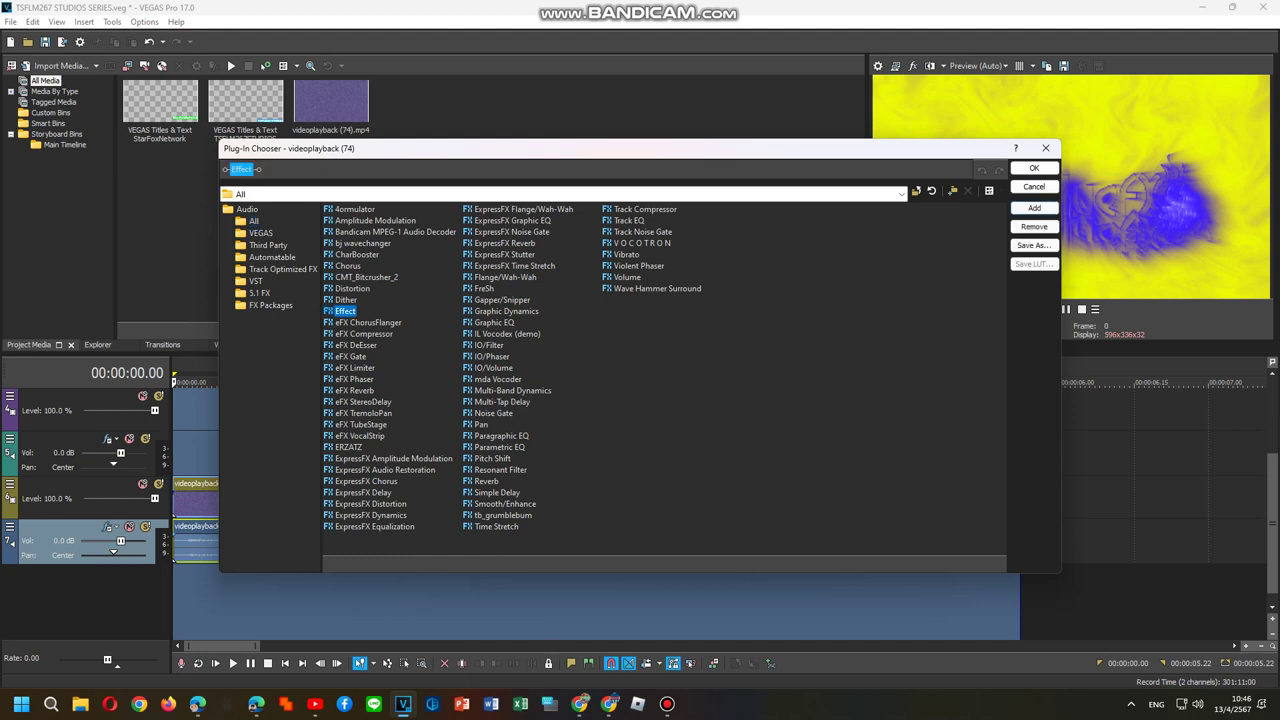
double_click(393, 459)
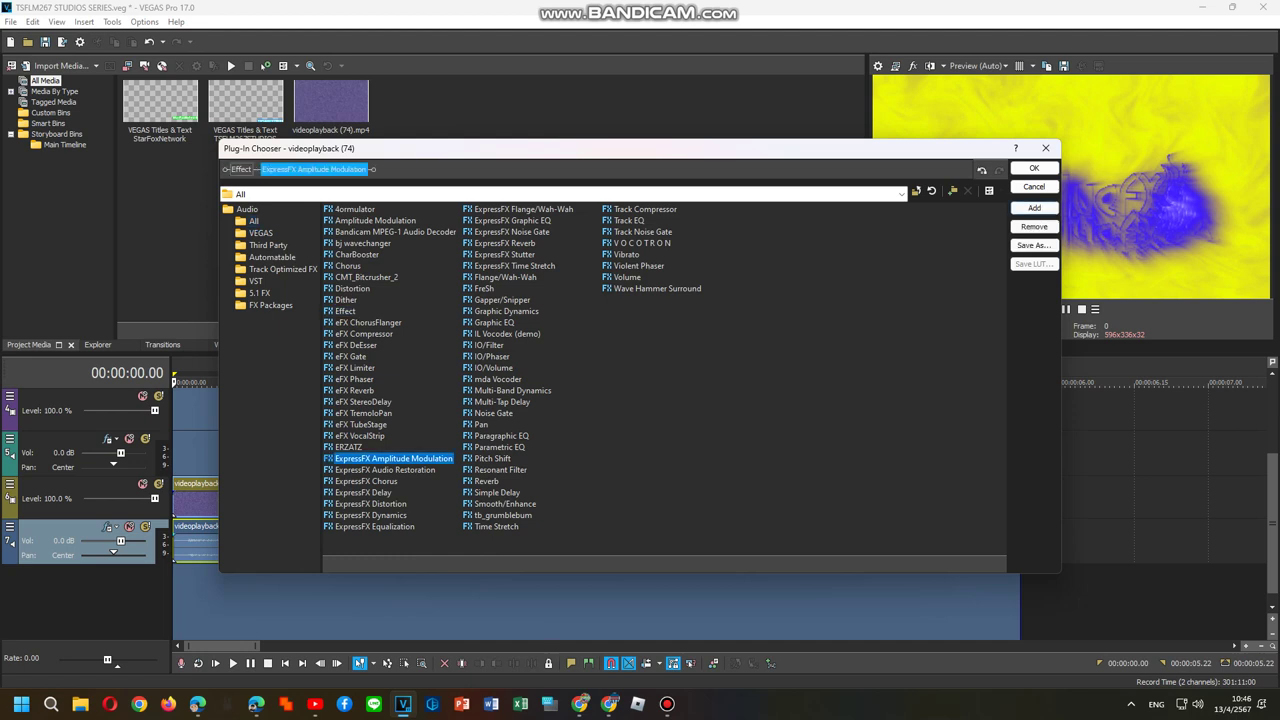
double_click(366, 481)
double_click(366, 481)
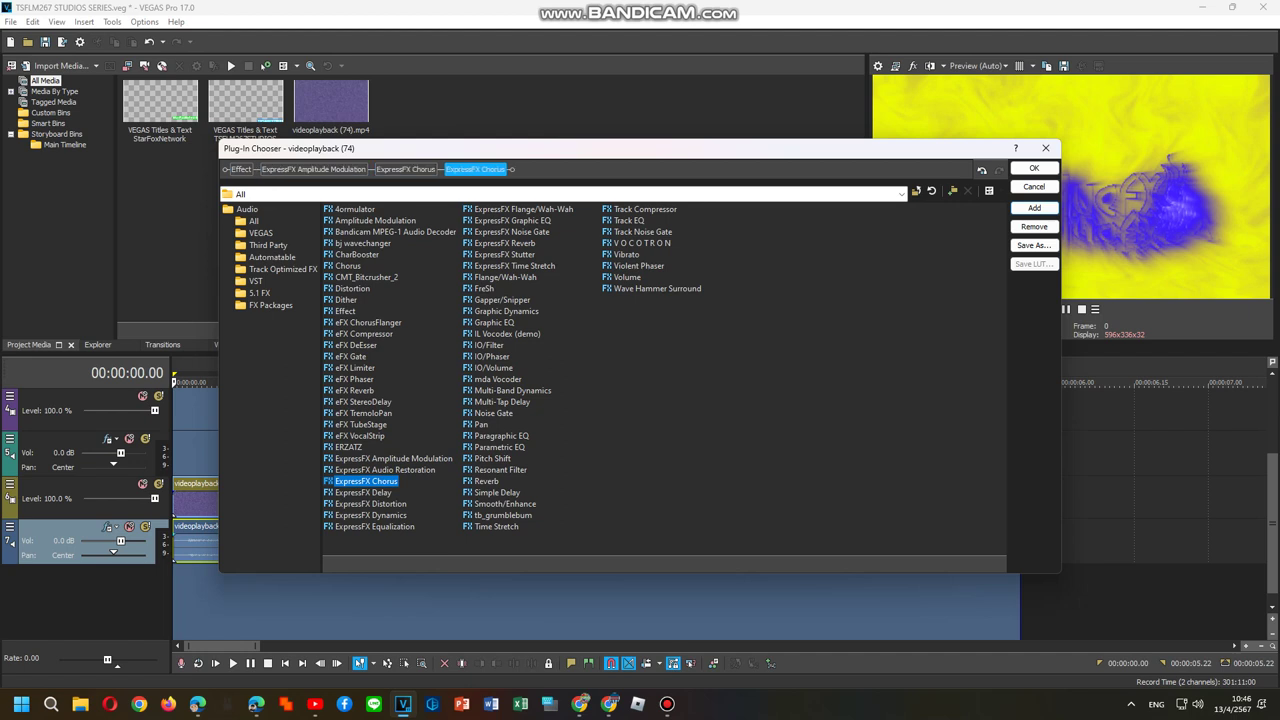
double_click(492, 357)
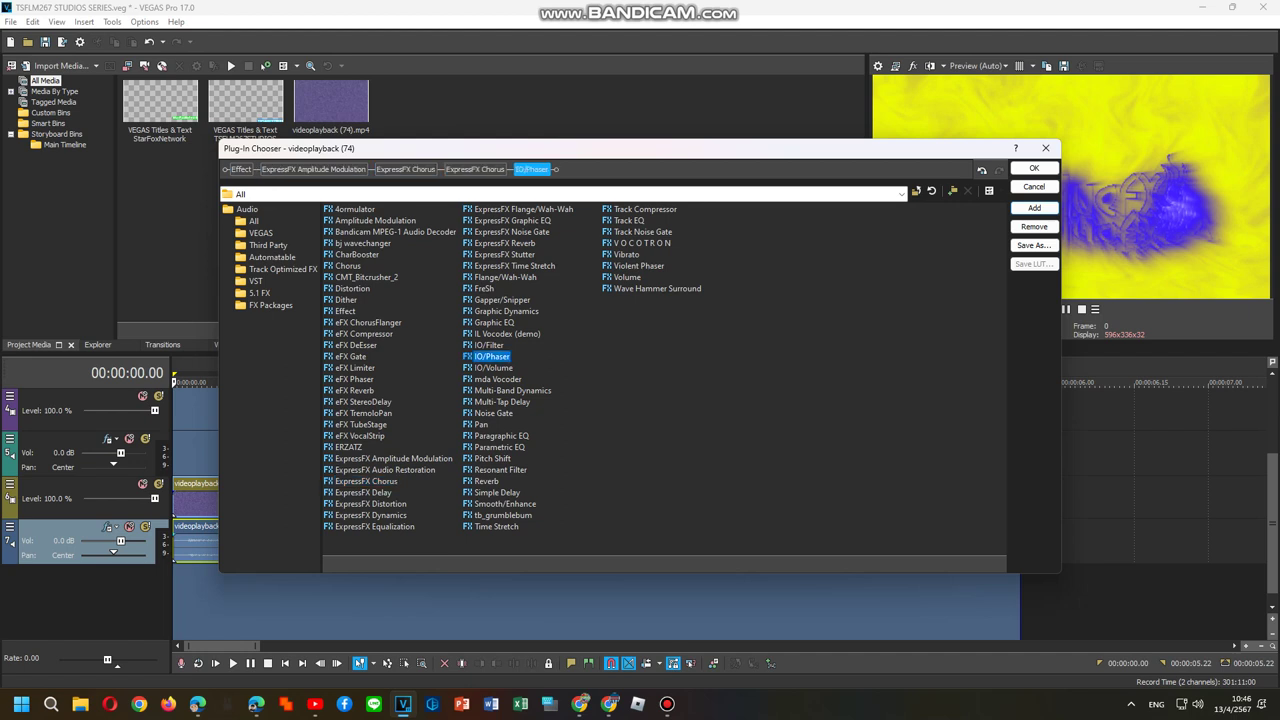
double_click(503, 515)
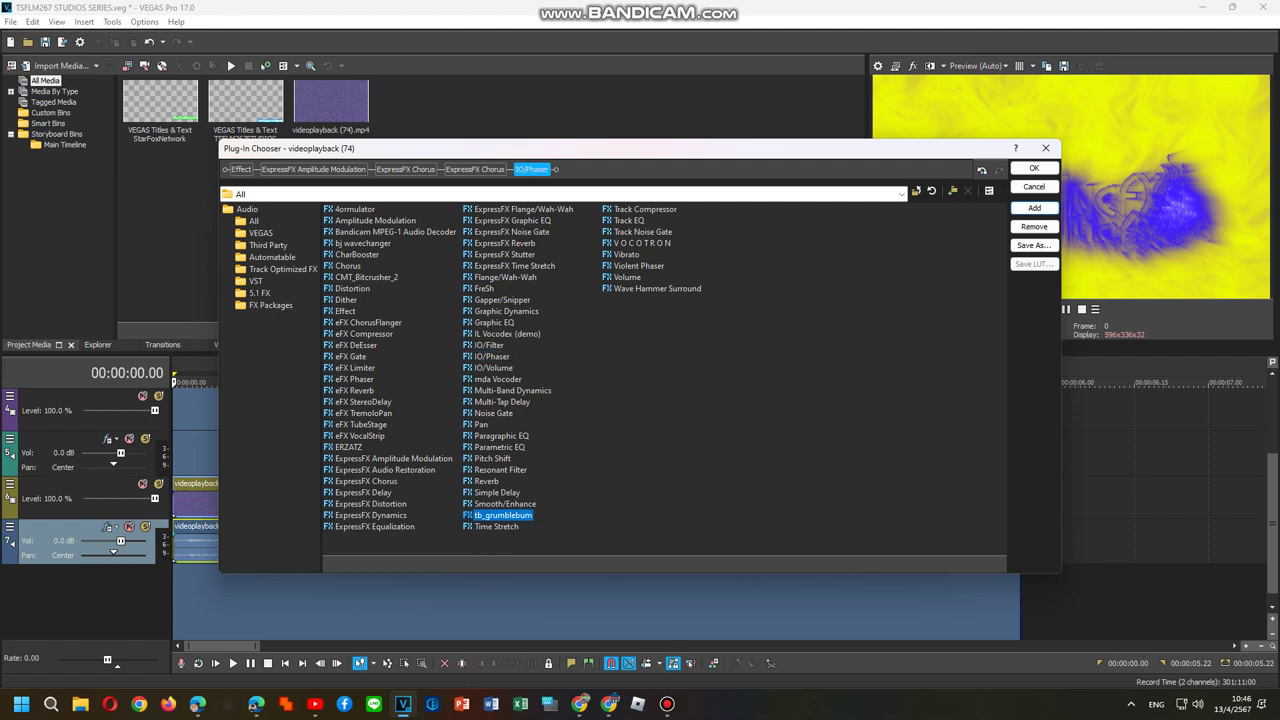
double_click(507, 334)
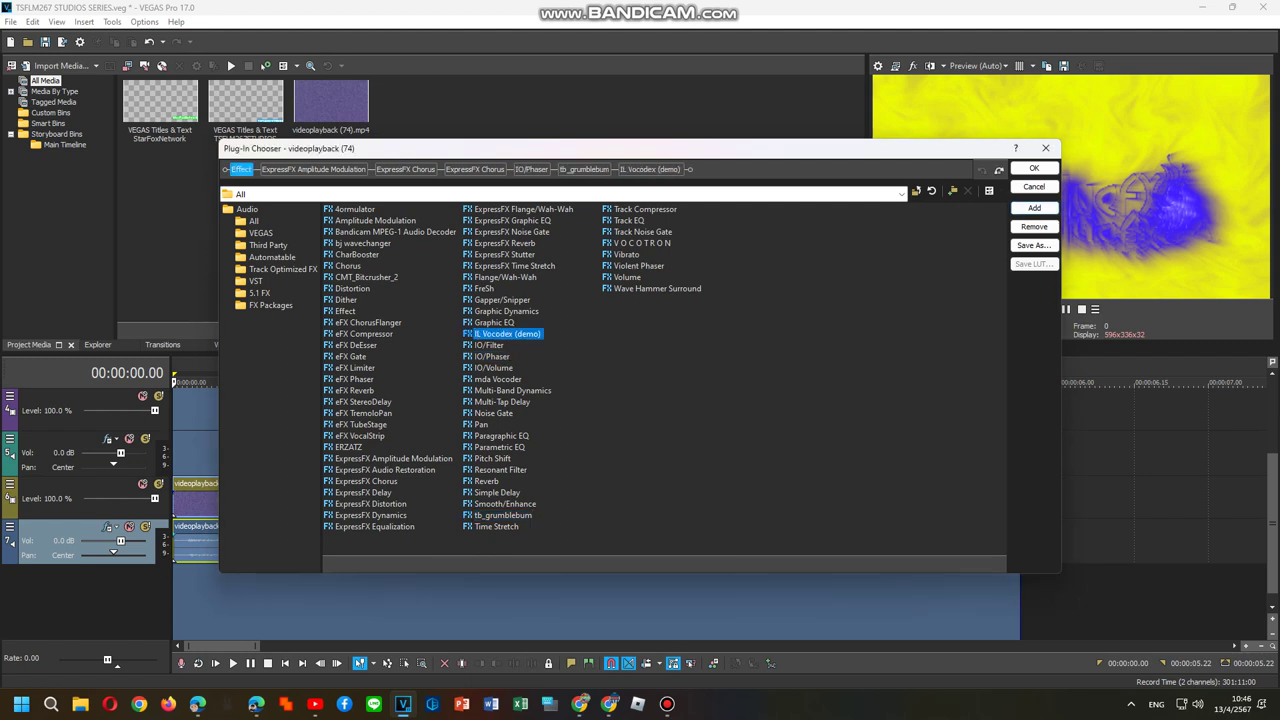
left_click(1034, 168)
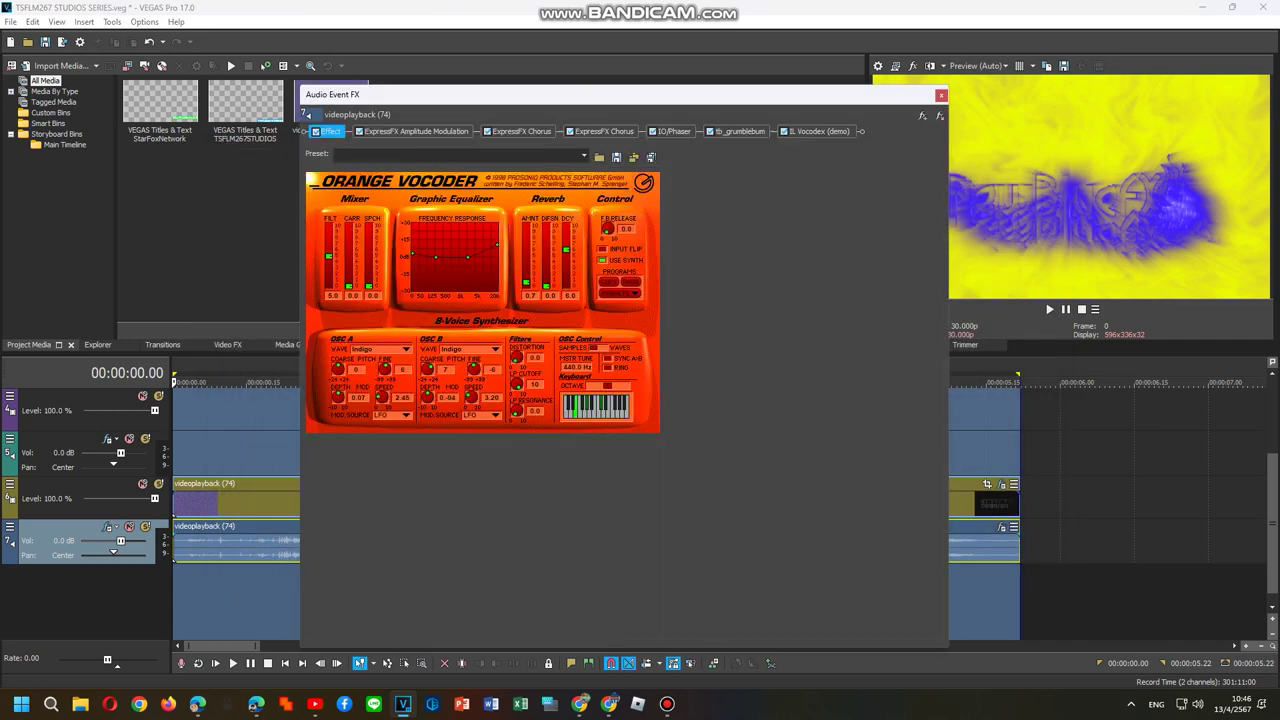
Apply the RING MOD VOCODER preset to Effect and the Ruined 3.0 preset to ExpressFX Amplitude Modulation.
left_click(584, 156)
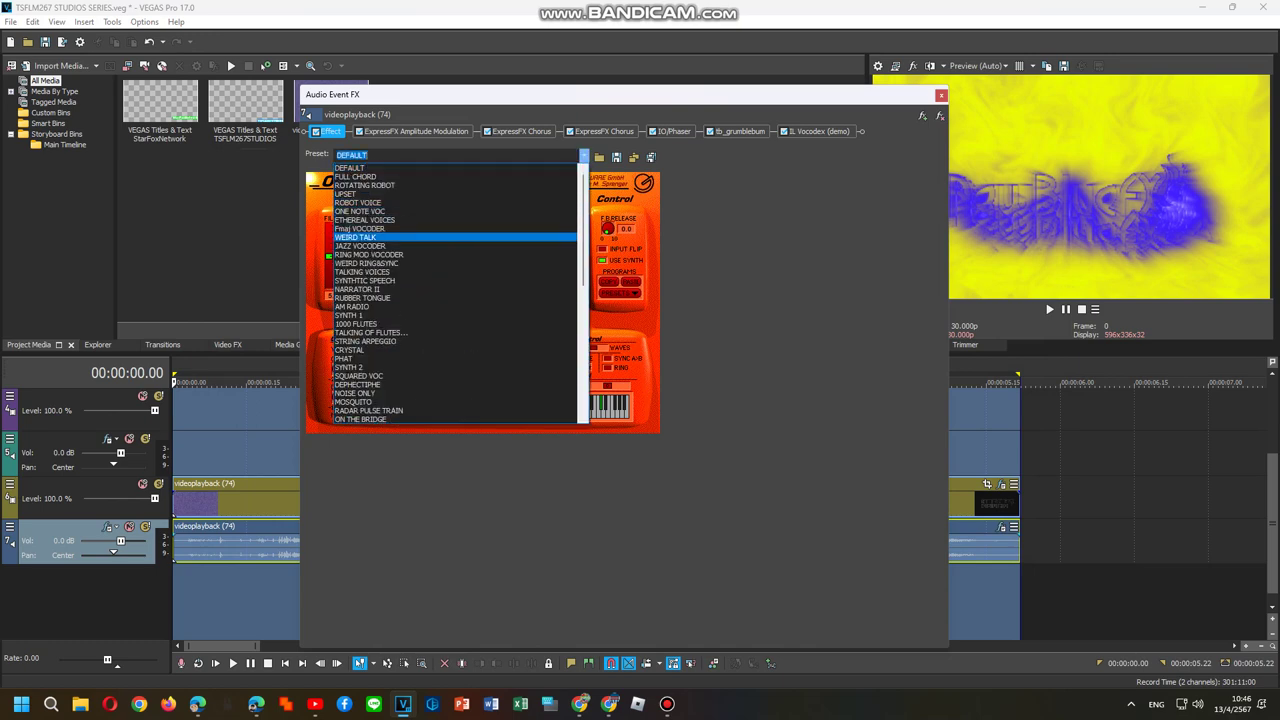
left_click(369, 255)
left_click(416, 132)
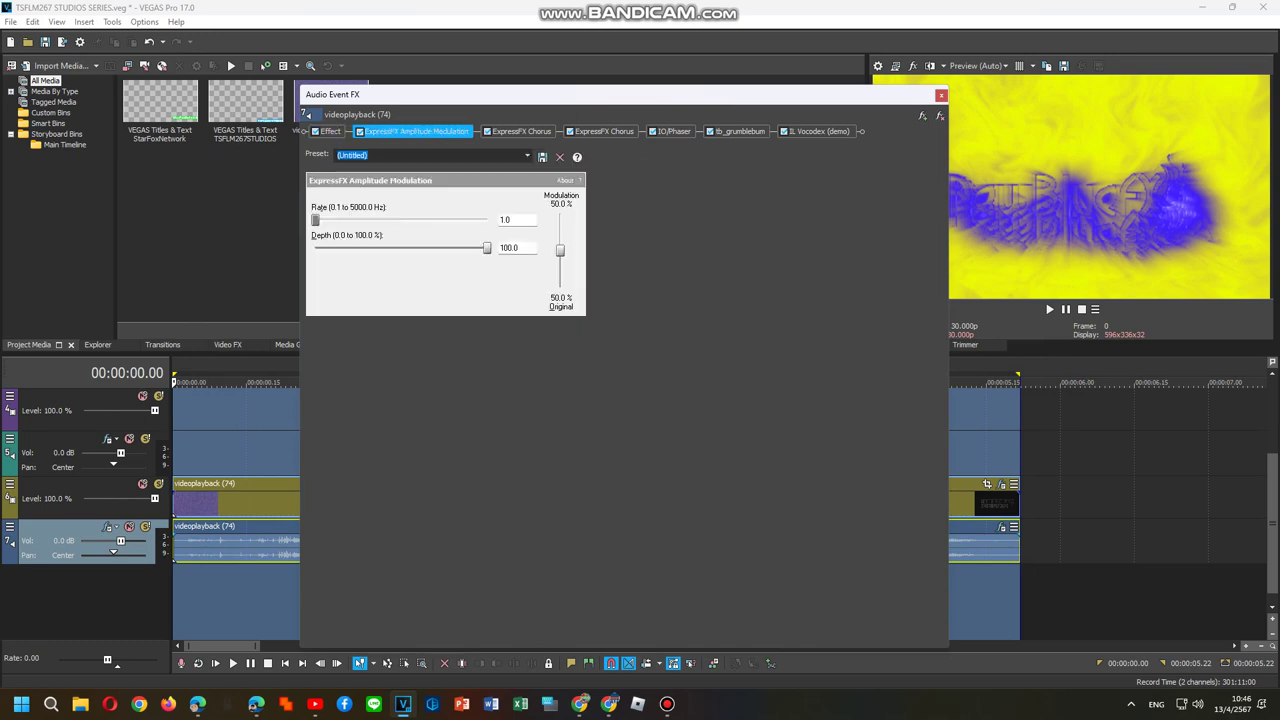
left_click(527, 155)
left_click(380, 219)
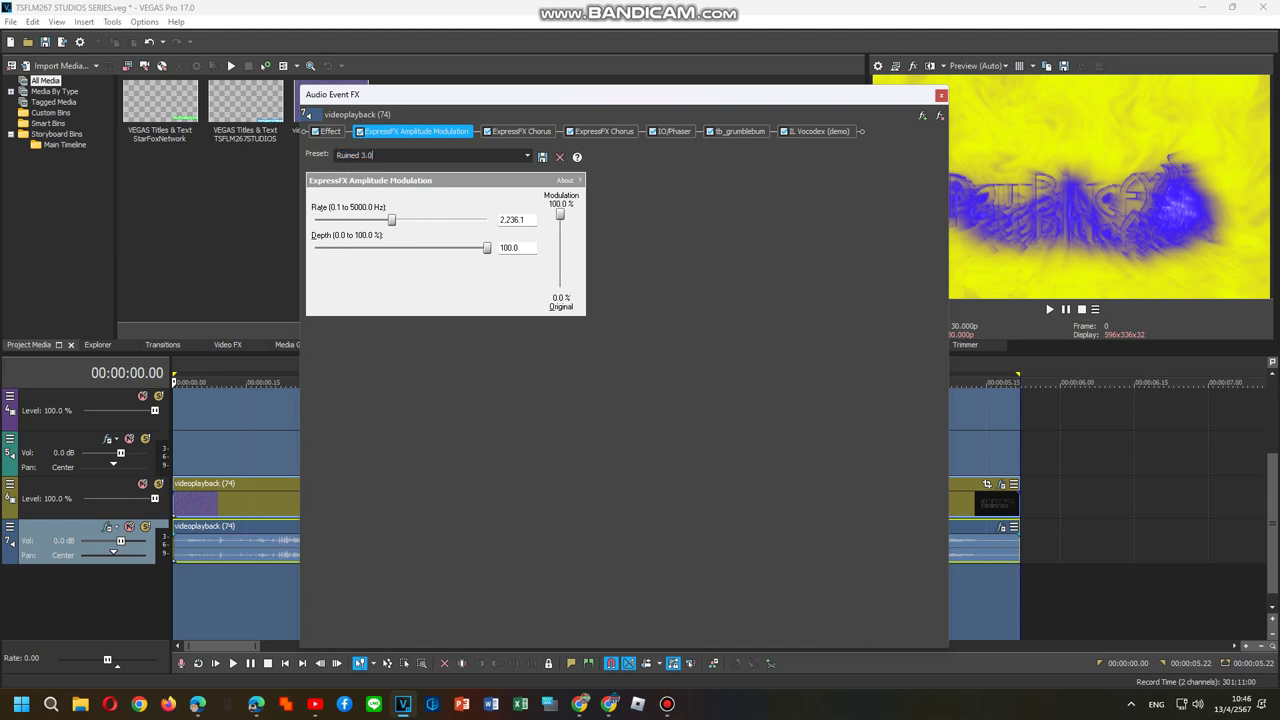
Choose a preset for the first ExpressFX Chorus and apply the [Sys] Wacky 2 preset to the second one.
left_click(521, 132)
left_click(477, 155)
left_click(390, 315)
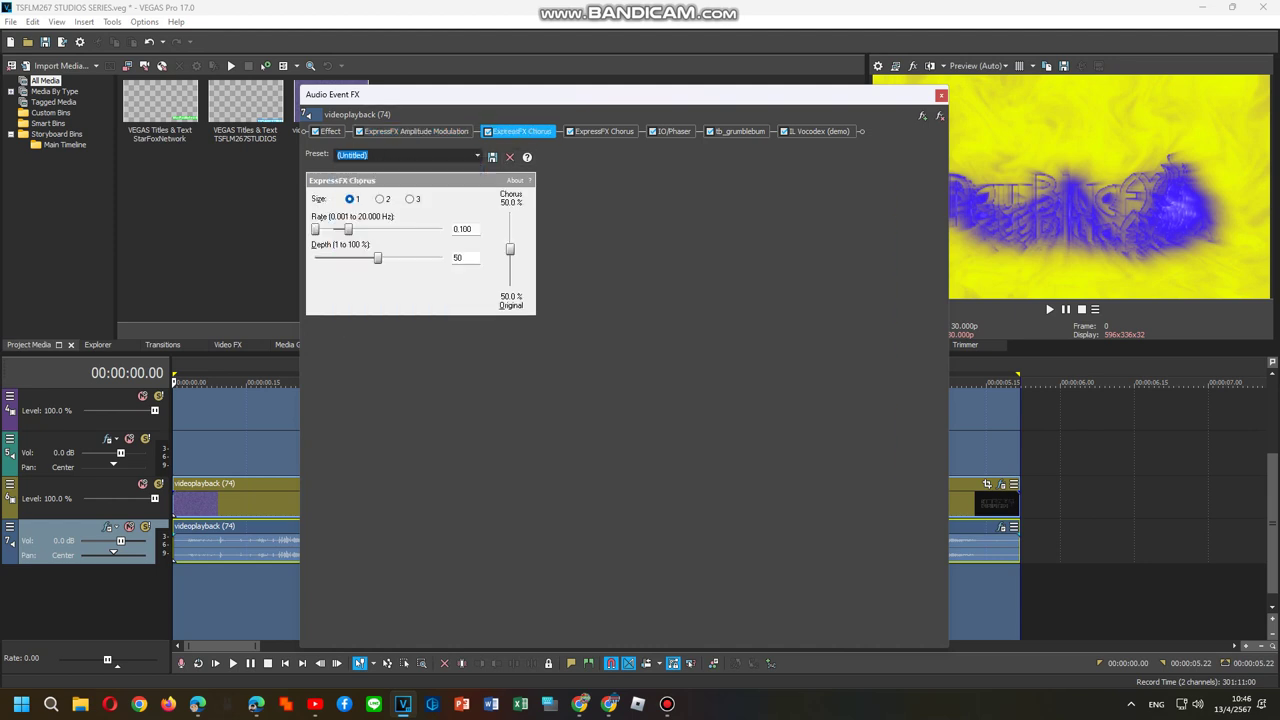
key("Down")
left_click(604, 132)
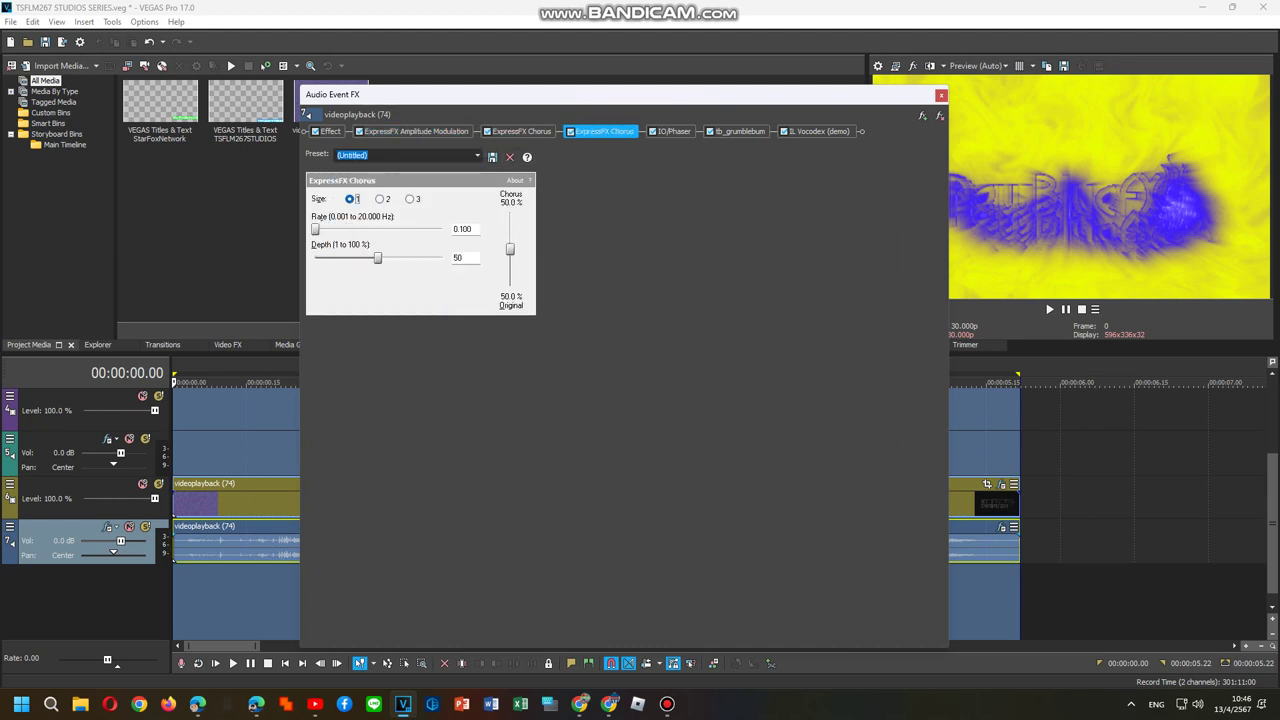
left_click(477, 155)
left_click(390, 254)
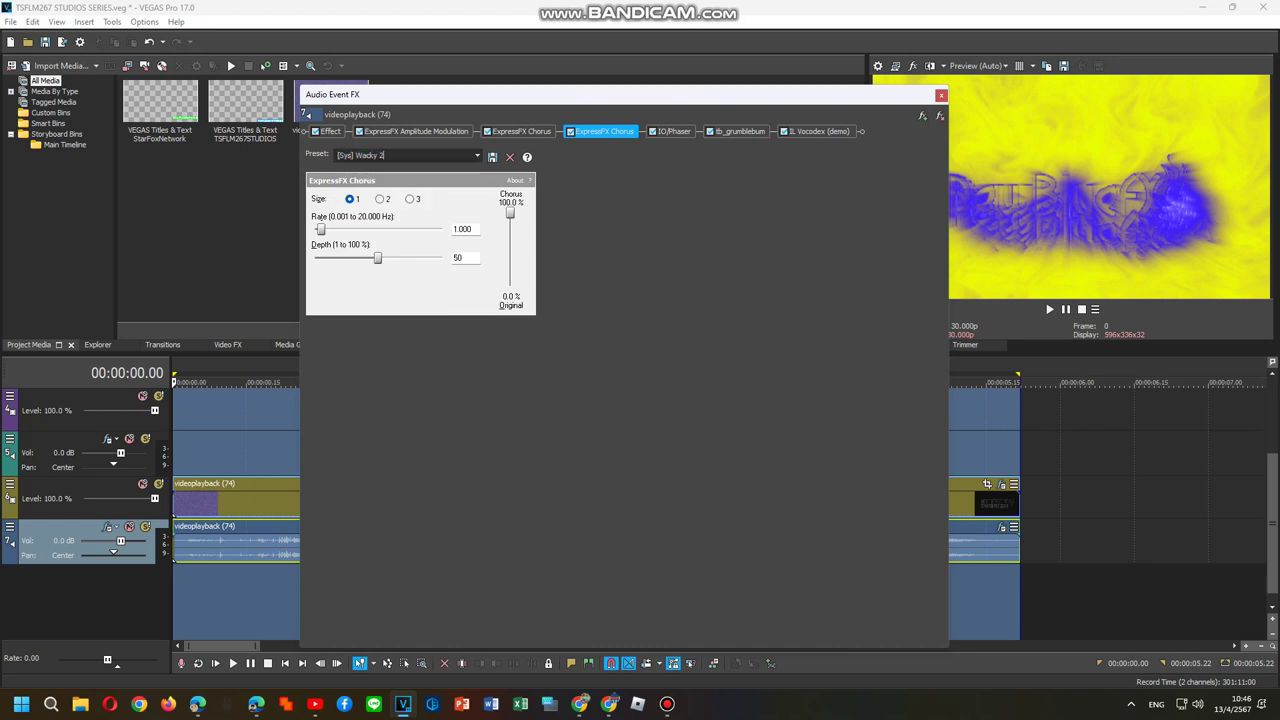
Apply the 16 Segments preset to IO/Phaser and display the tb_grumblebum settings.
left_click(674, 132)
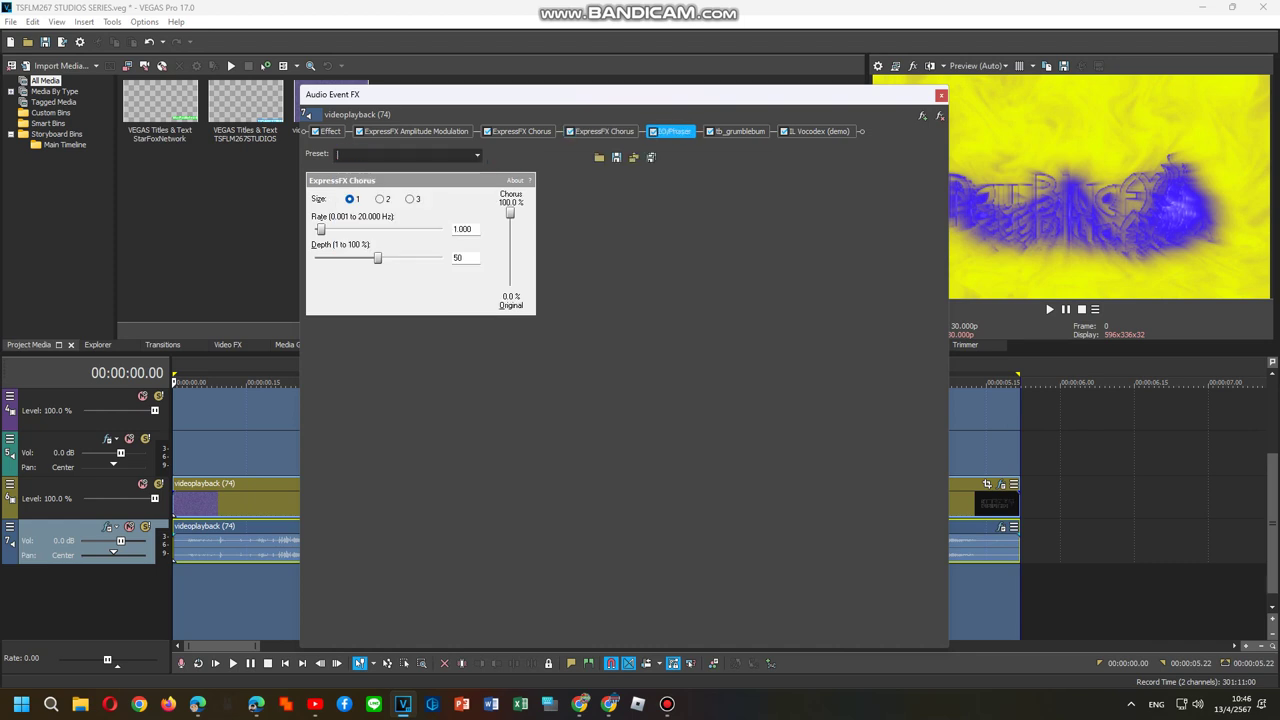
left_click(675, 156)
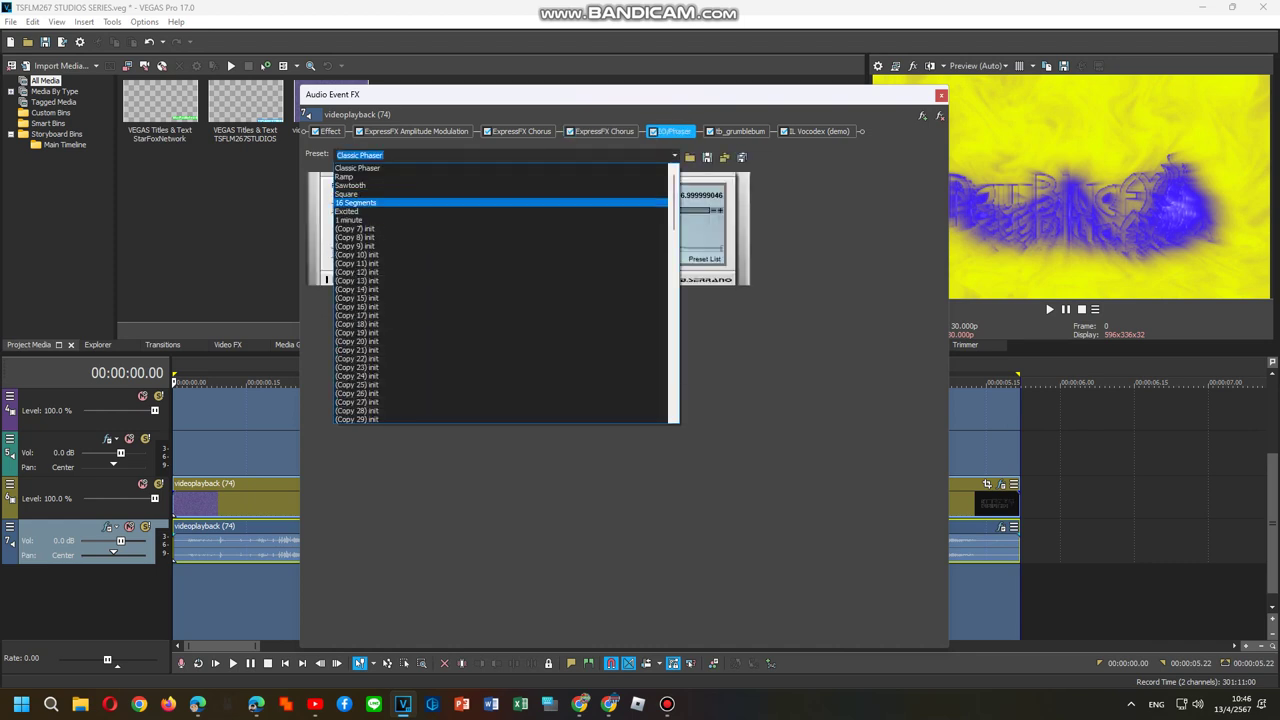
left_click(580, 202)
left_click(740, 132)
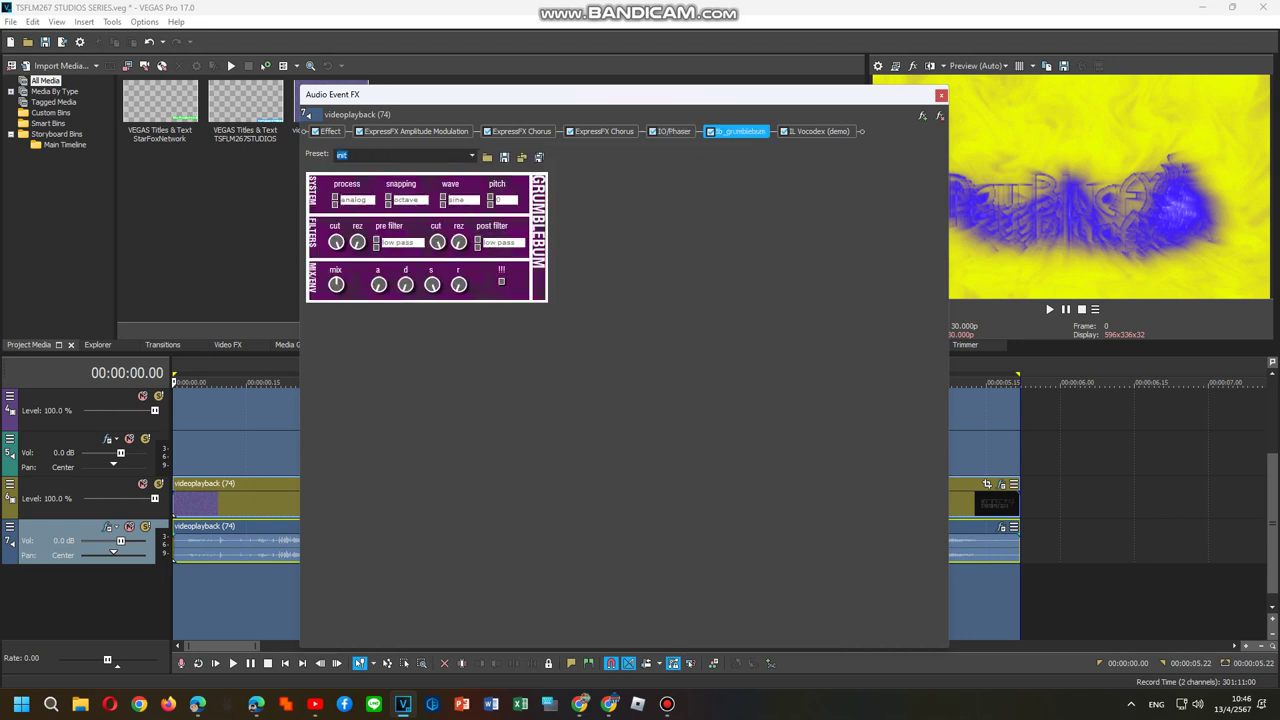
Set IL Vocodex (demo) to its Clearer preset with the Scythe carrier tone and close the audio event effects.
left_click(818, 131)
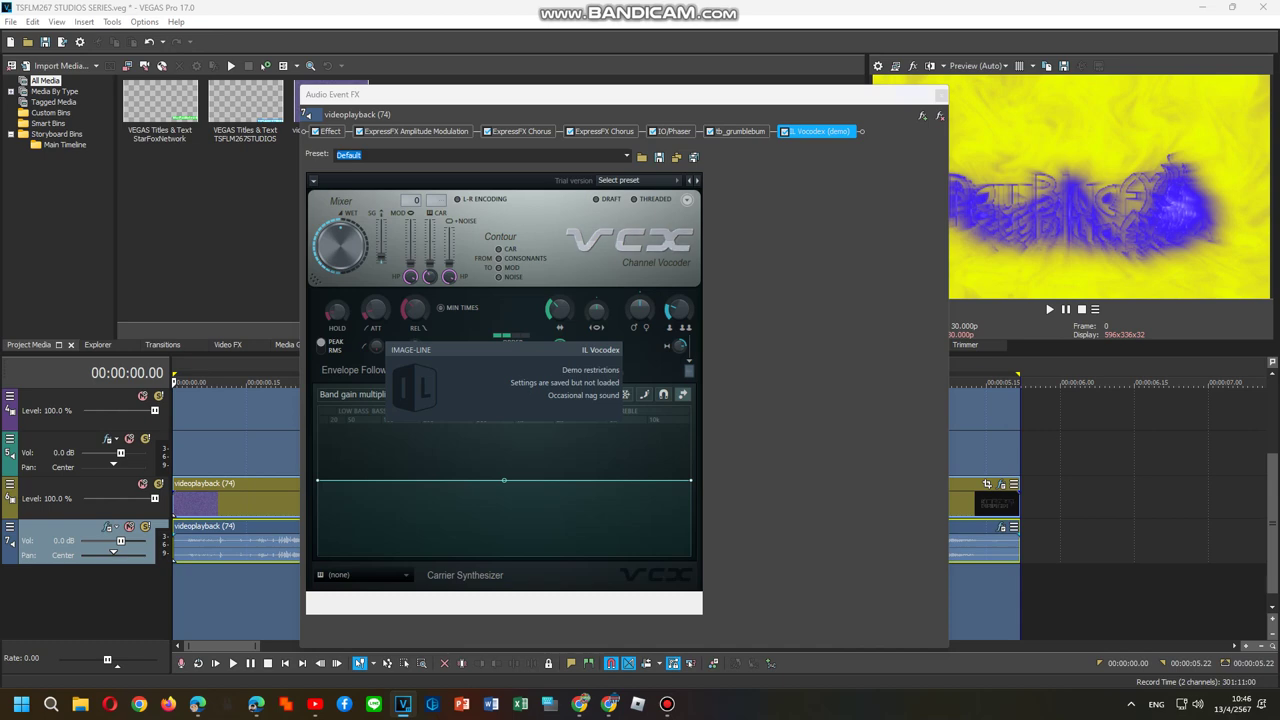
left_click(637, 180)
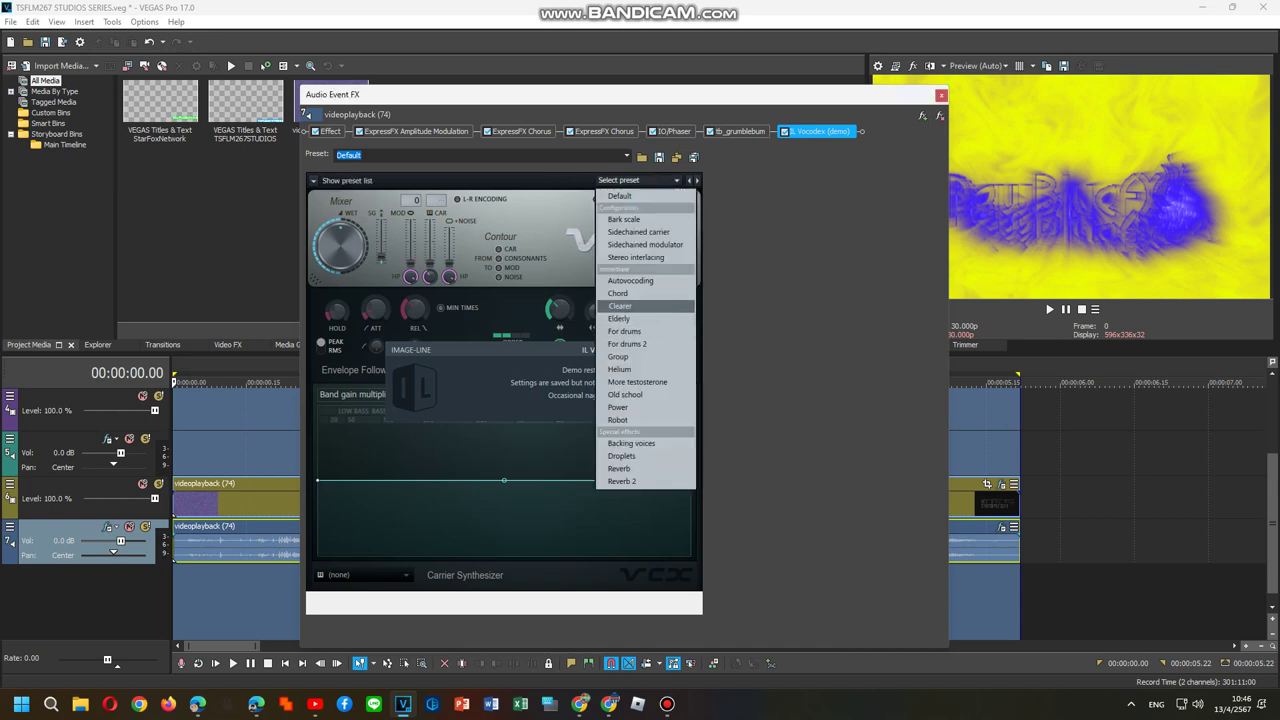
left_click(619, 306)
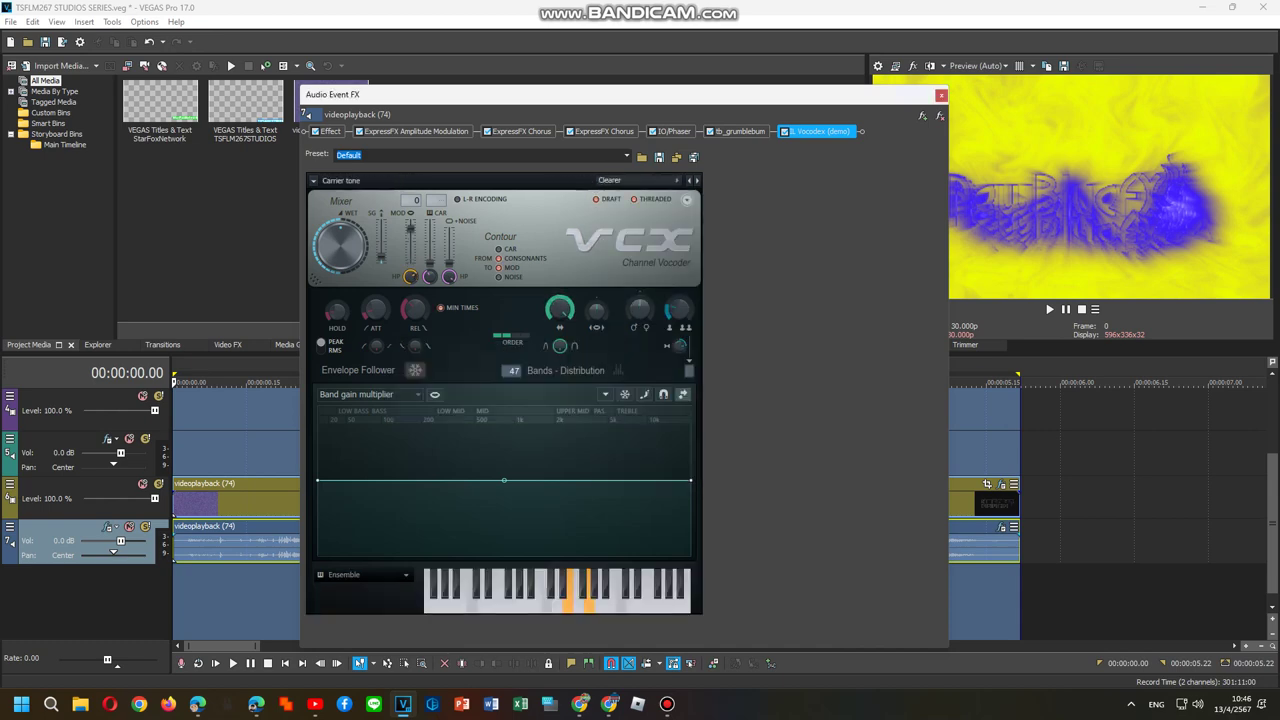
left_click(366, 575)
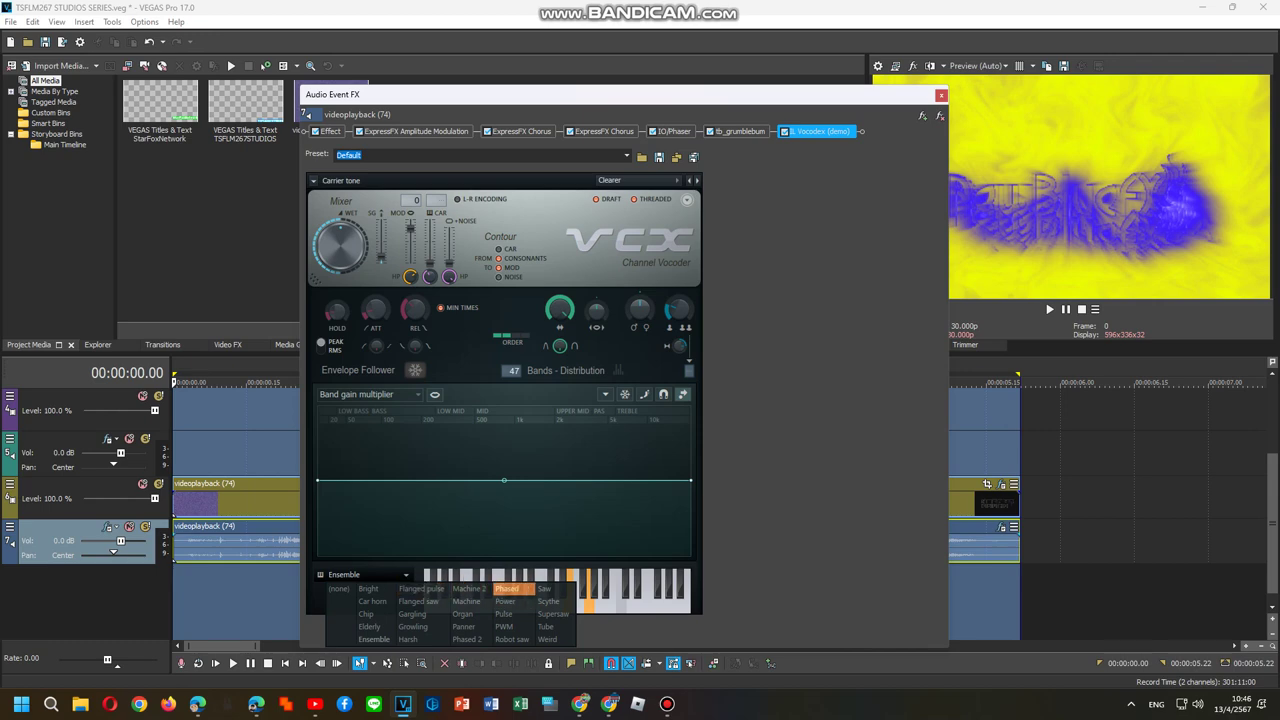
left_click(548, 601)
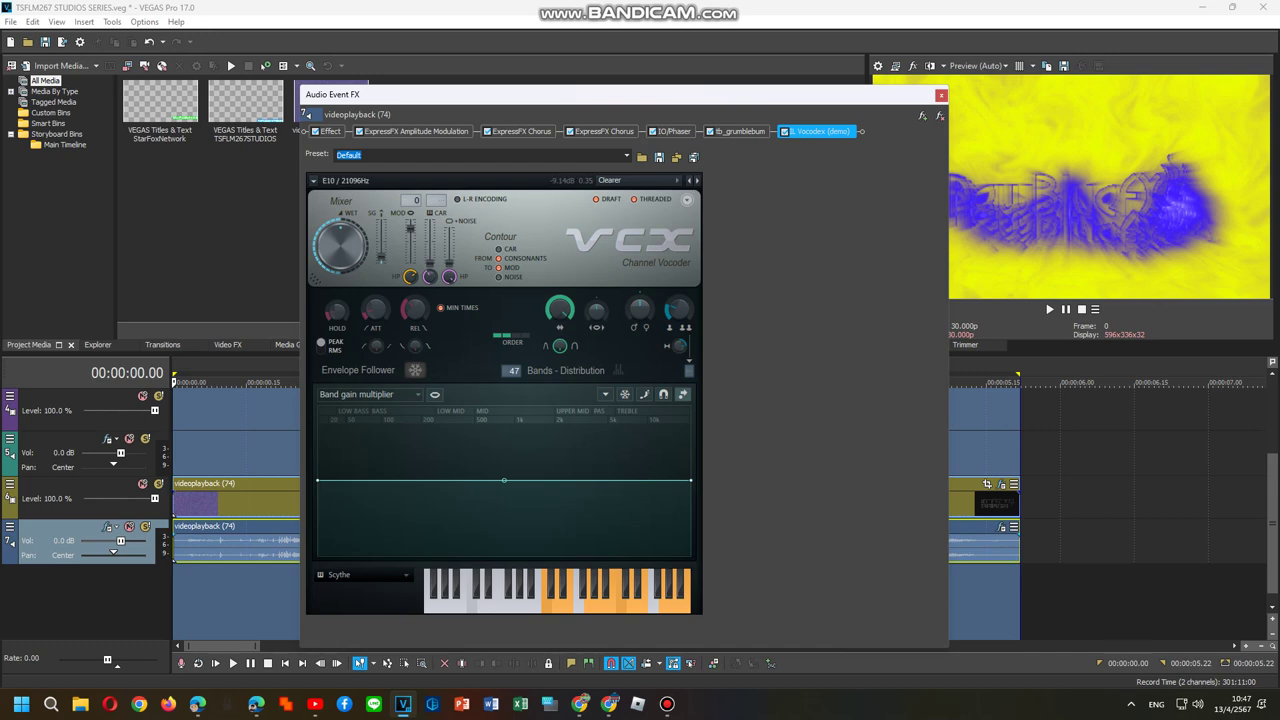
left_click(941, 96)
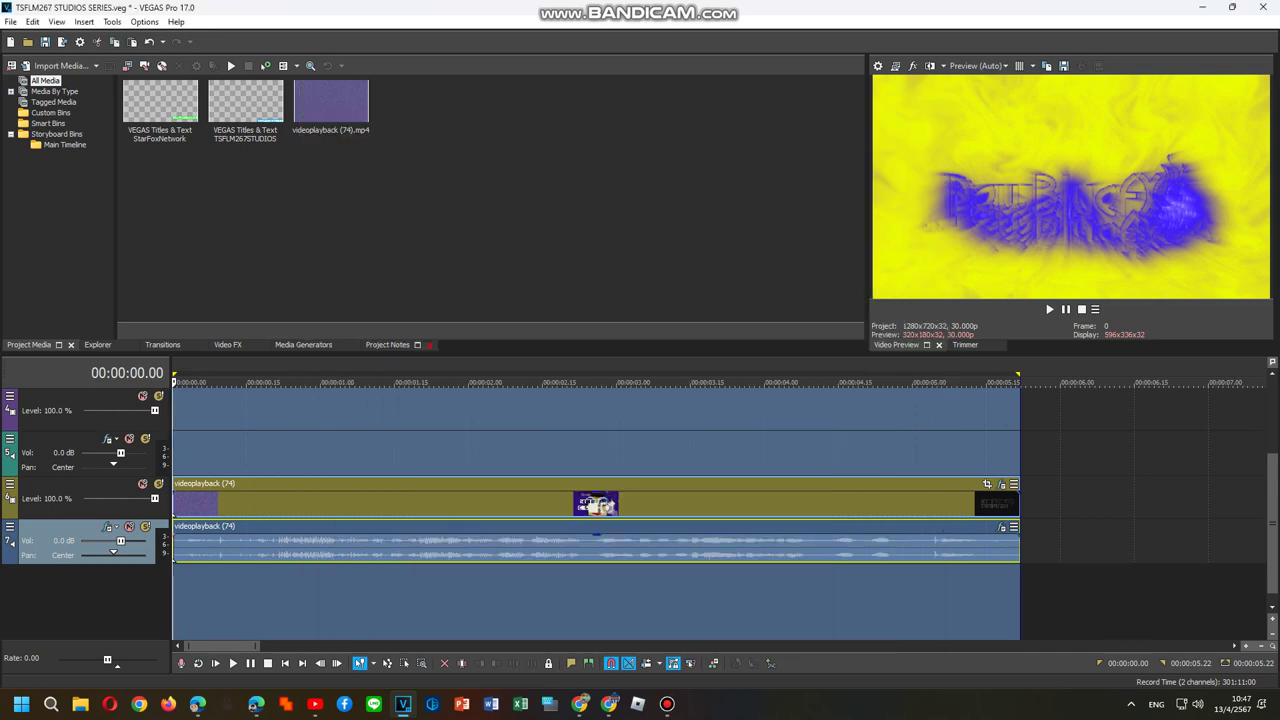
Save the videoplayback (74) audio event's effect chain as an FX package named Vevazcoup V7 and close the audio event effects.
right_click(843, 546)
left_click(885, 221)
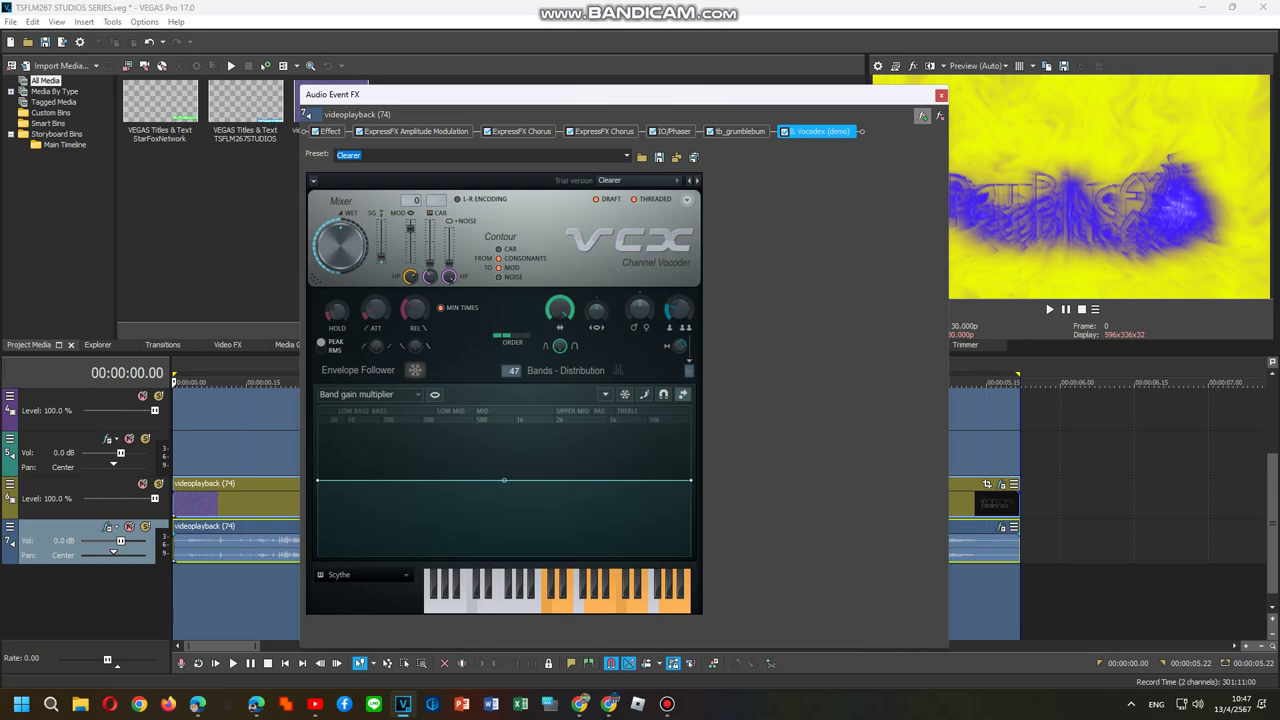
left_click(922, 116)
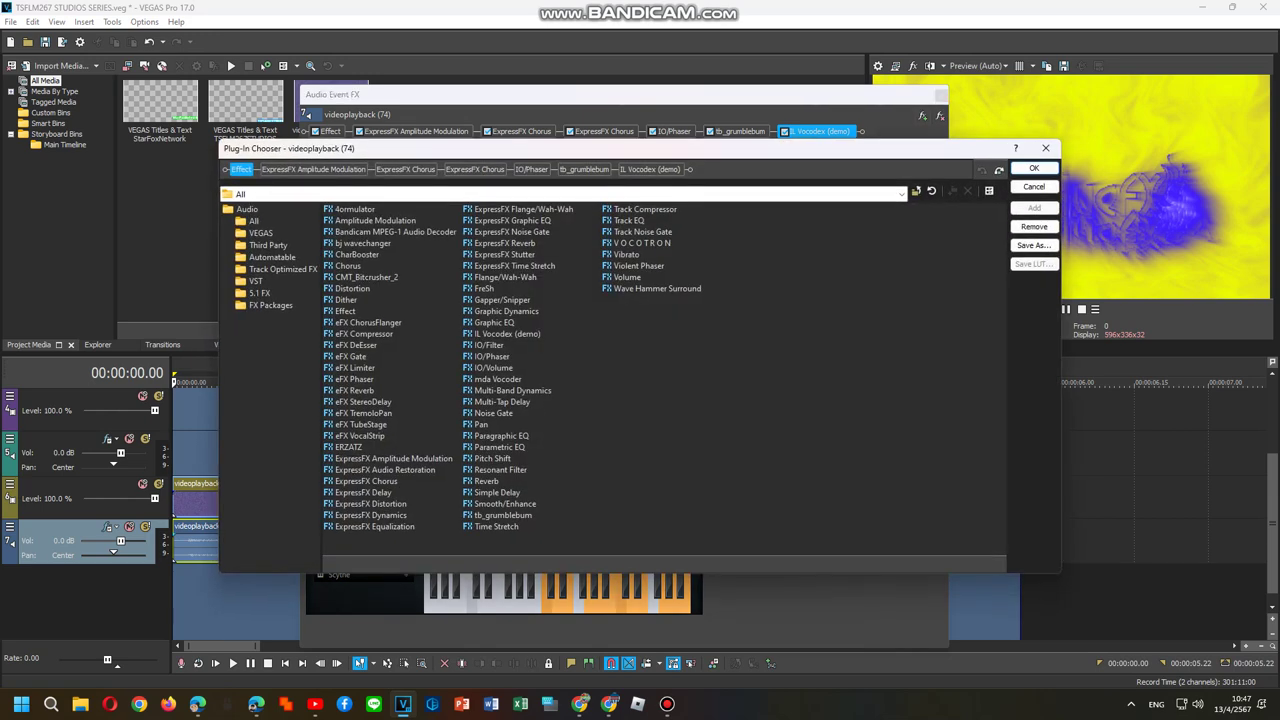
left_click(268, 245)
left_click(271, 305)
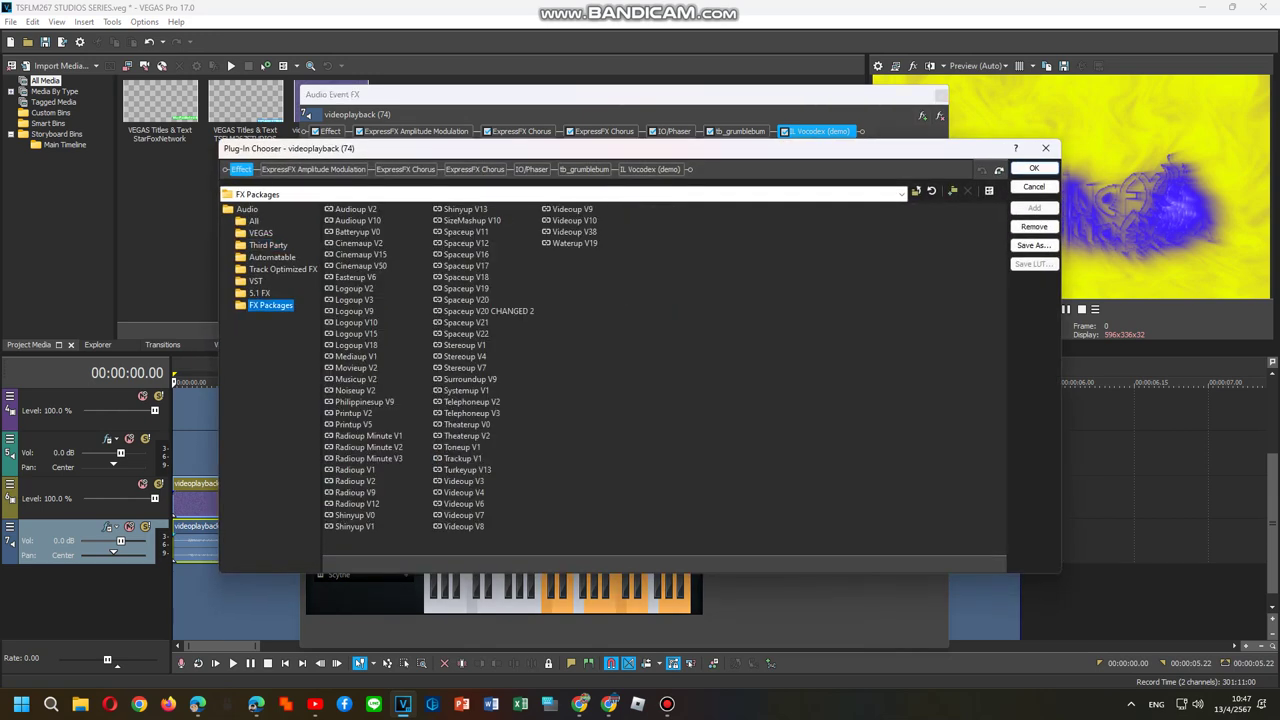
left_click(1034, 245)
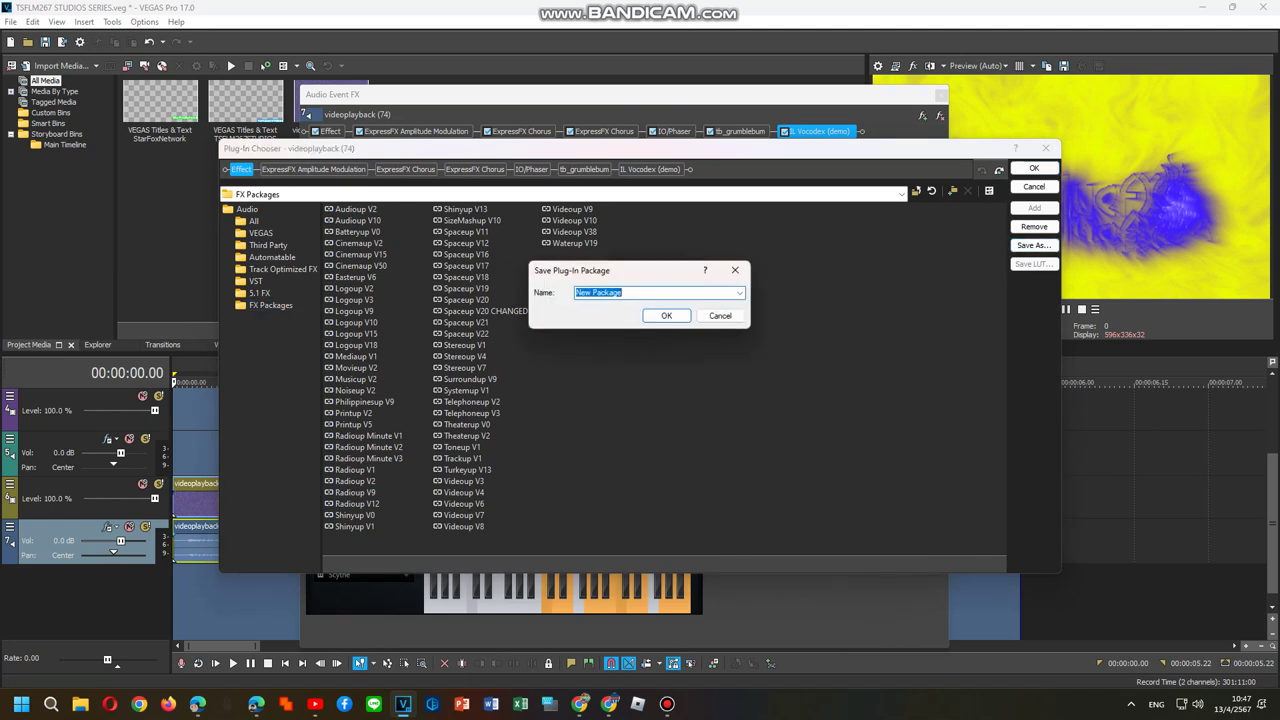
type("Vevazcoup V7")
key("Return")
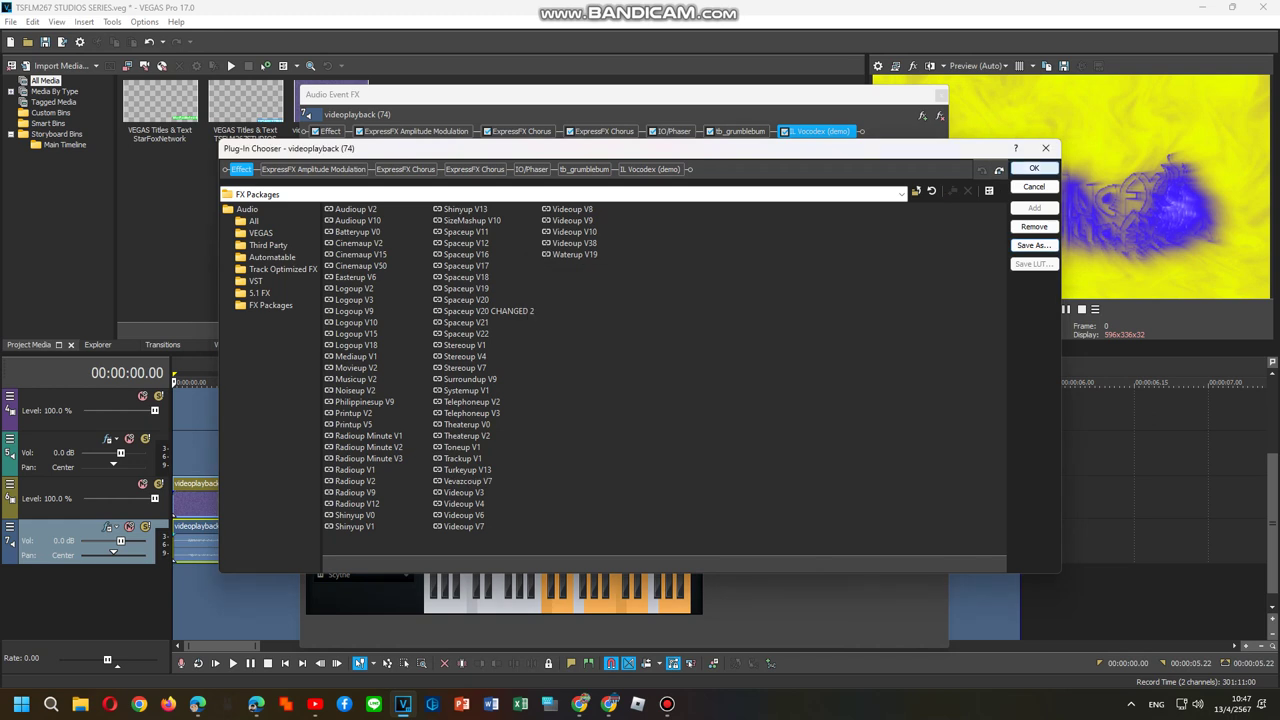
left_click(1034, 168)
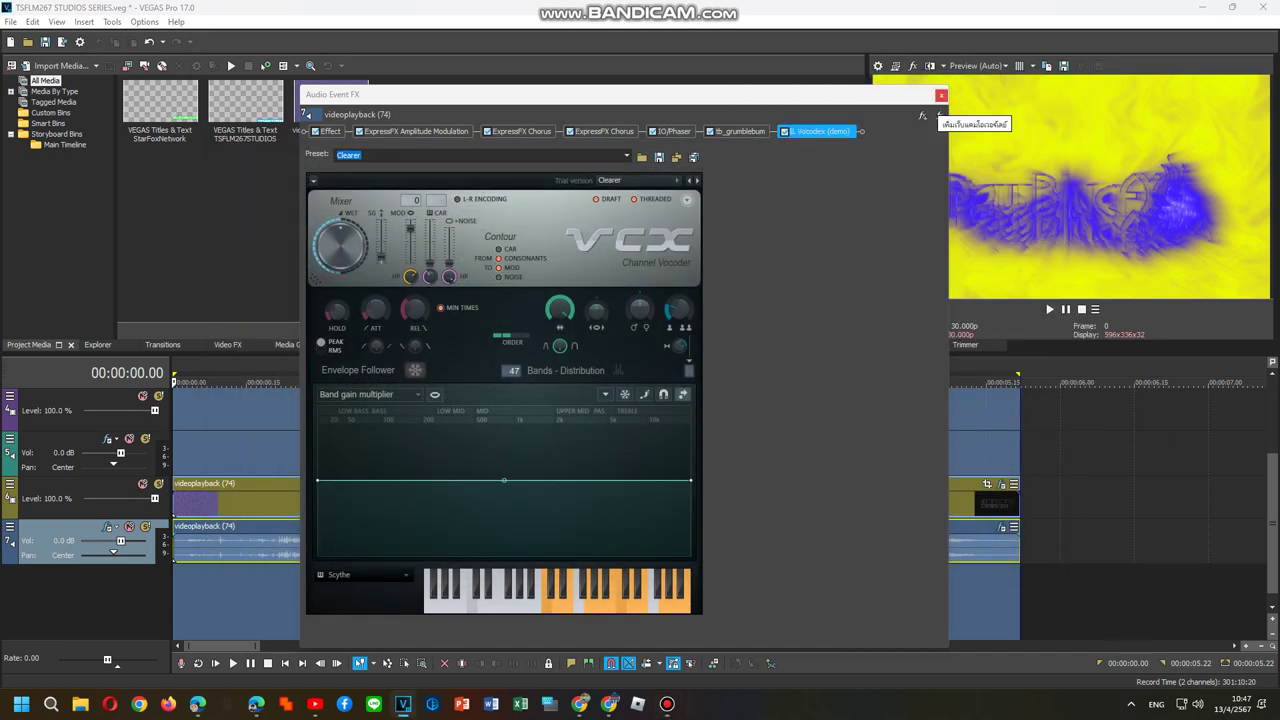
left_click(940, 94)
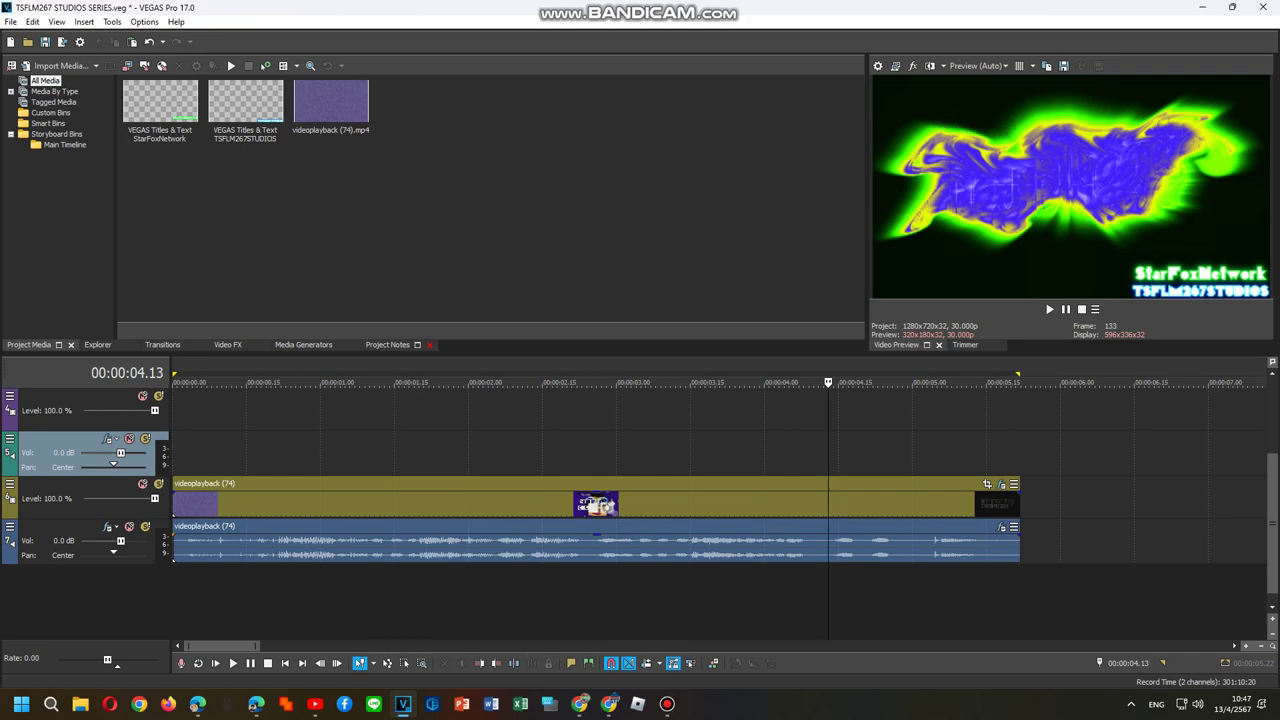
Render the project as Video for Windows with the HD 1080-60i YUV template, named "(NEW EFFECT) An Audio Effect I'll Call Vevazcoup V7".
left_click(60, 420)
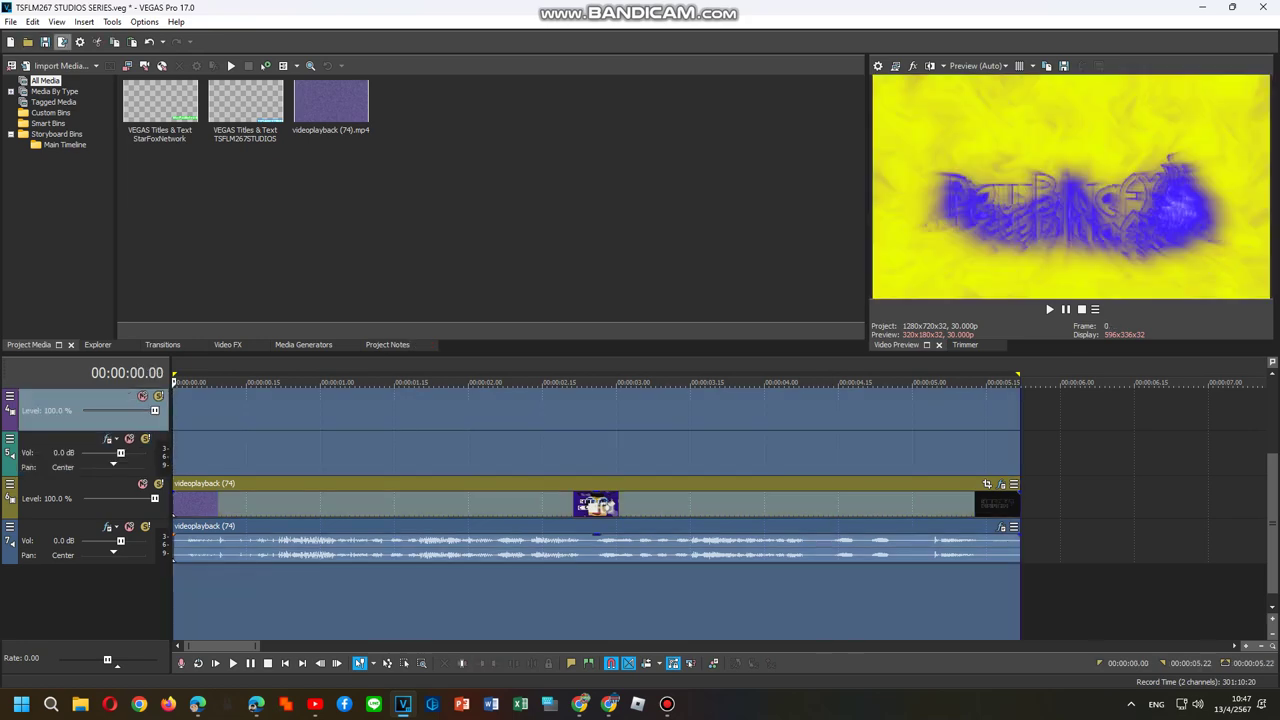
left_click(62, 42)
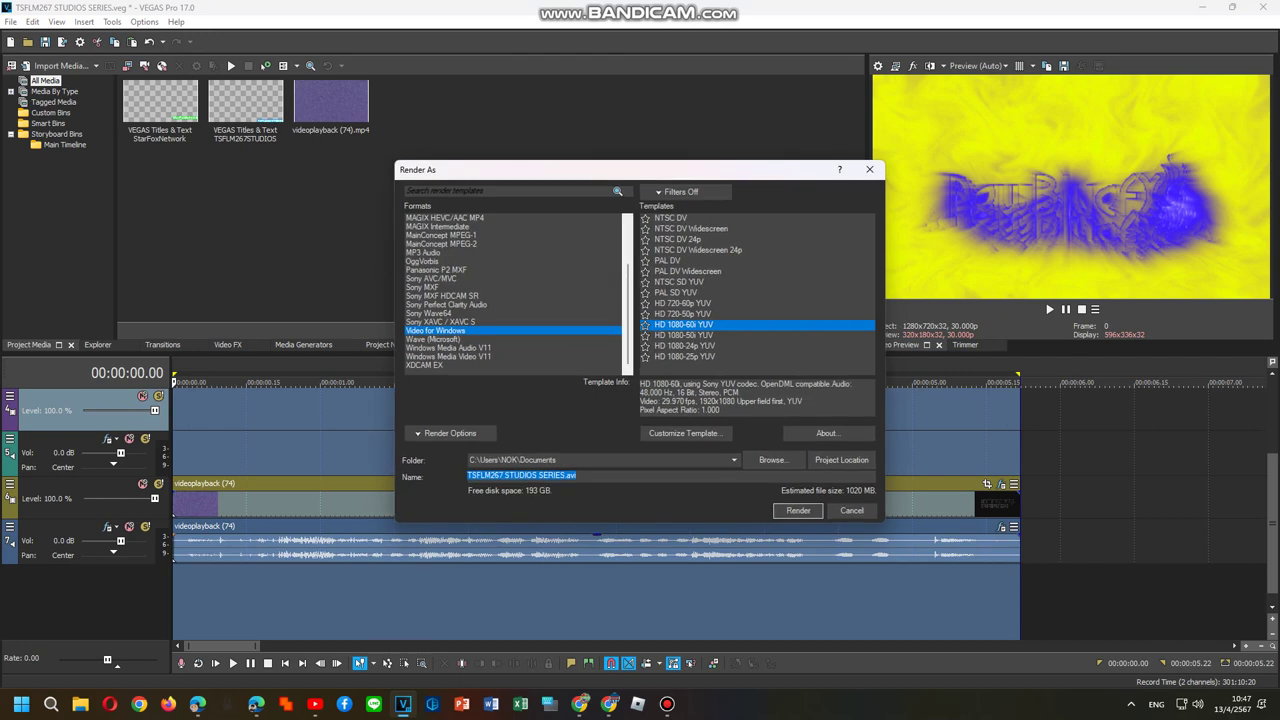
left_click_drag(578, 475, 566, 475)
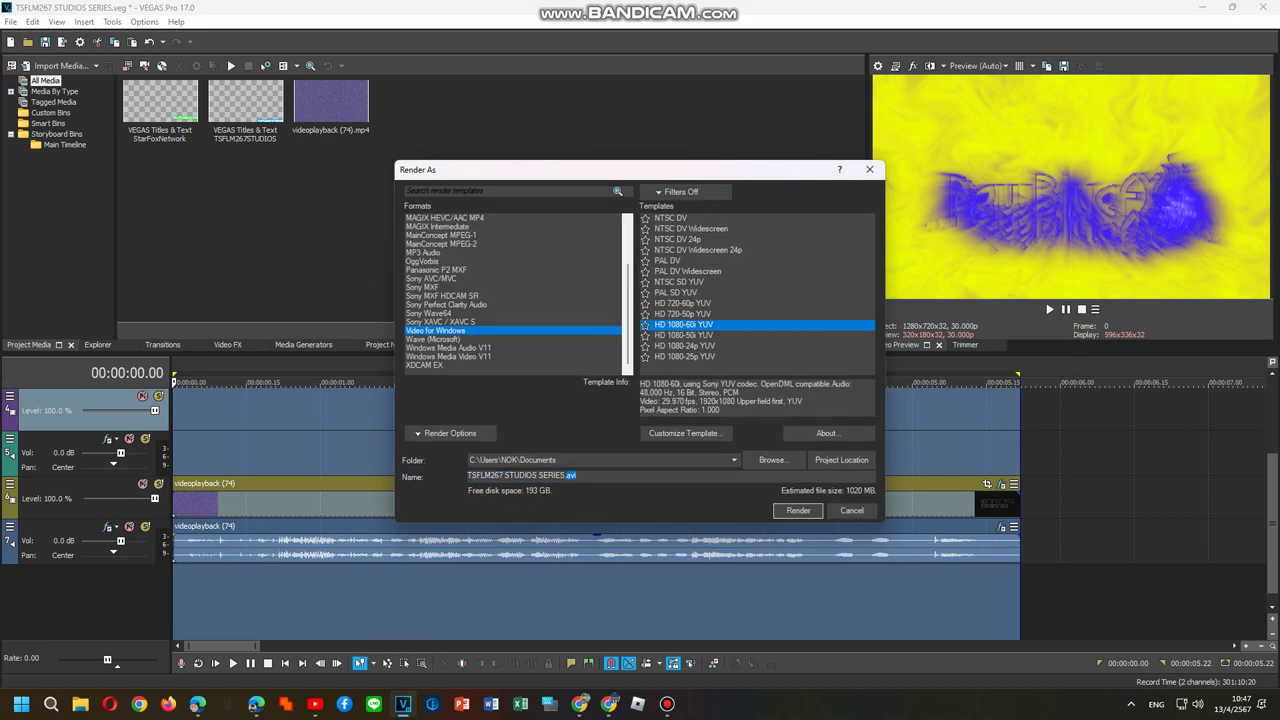
key("ctrl+shift+Left")
key("ctrl+shift+Left")
key("ctrl+shift+Left")
key("ctrl+shift+Left")
key("BackSpace")
type("(NEW EFFECT)")
type(" An Audio Effect I'll Call Vevazcoup ")
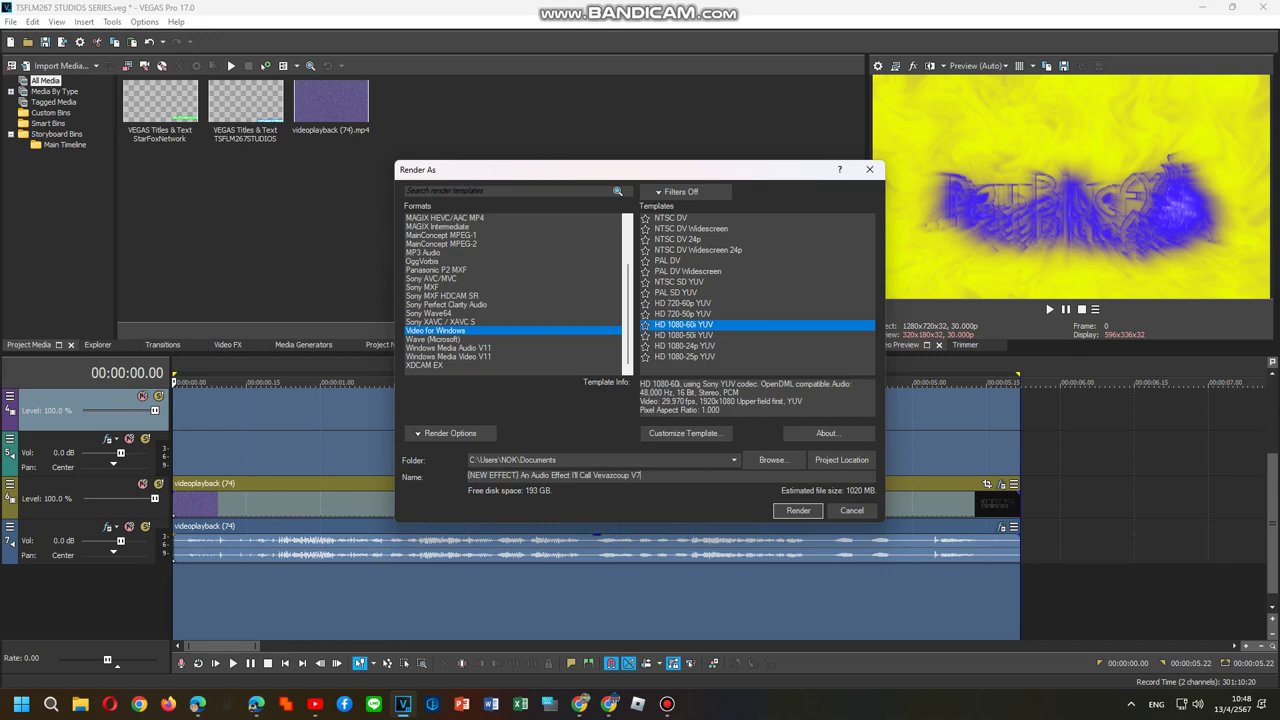
type("V7")
key("Return")
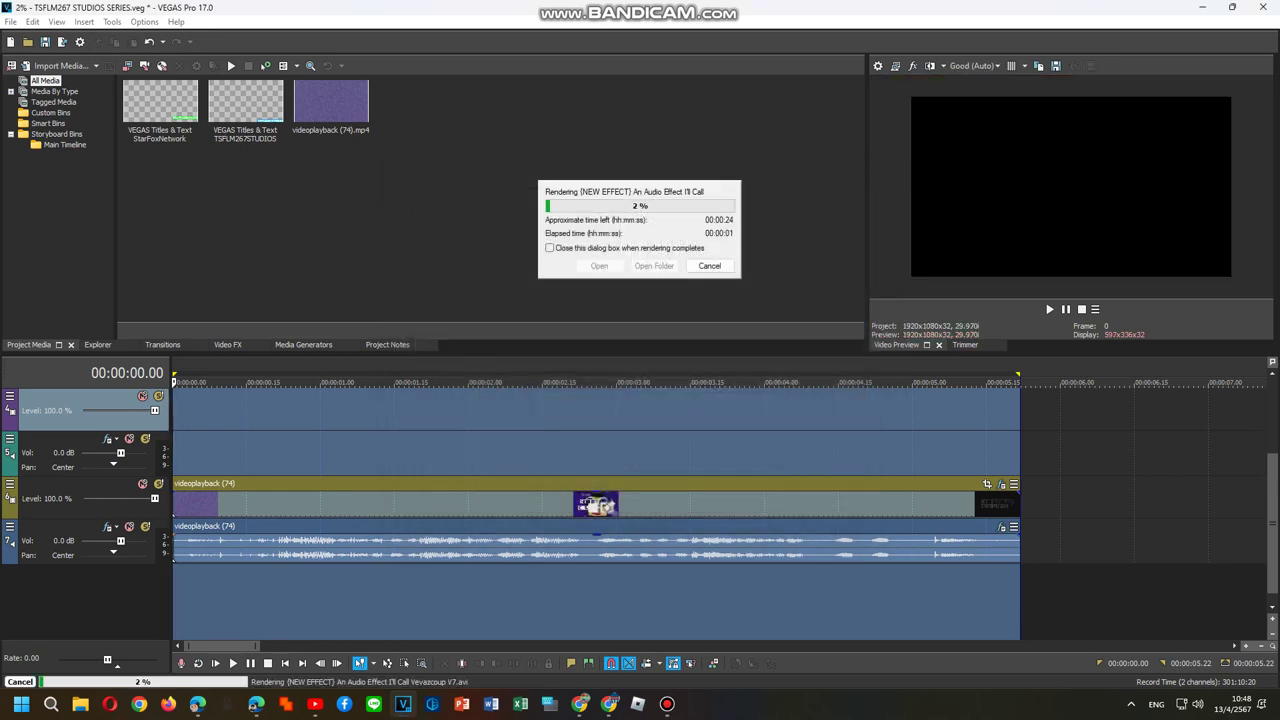